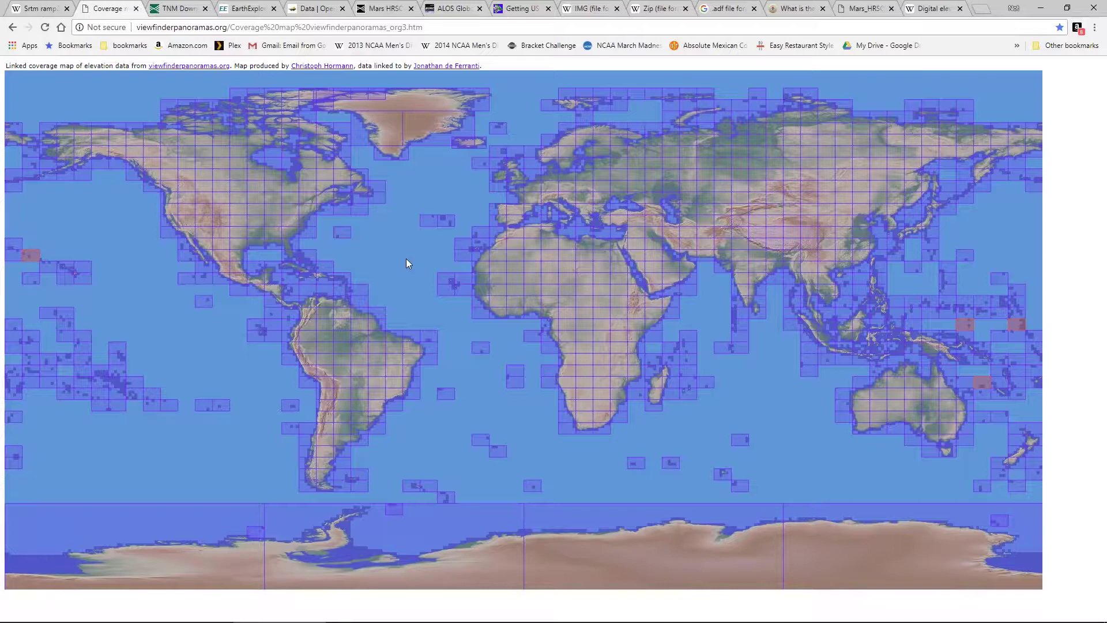
- Save the L10 tile zip into Projects, replacing the existing L10 archive
left_click(171, 200)
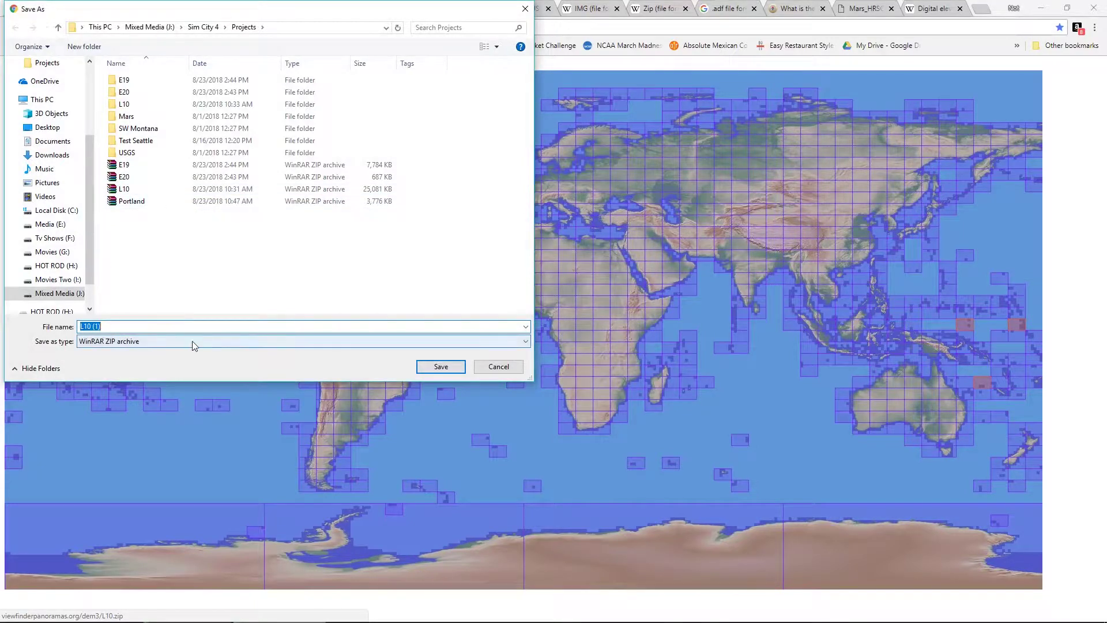
left_click(168, 188)
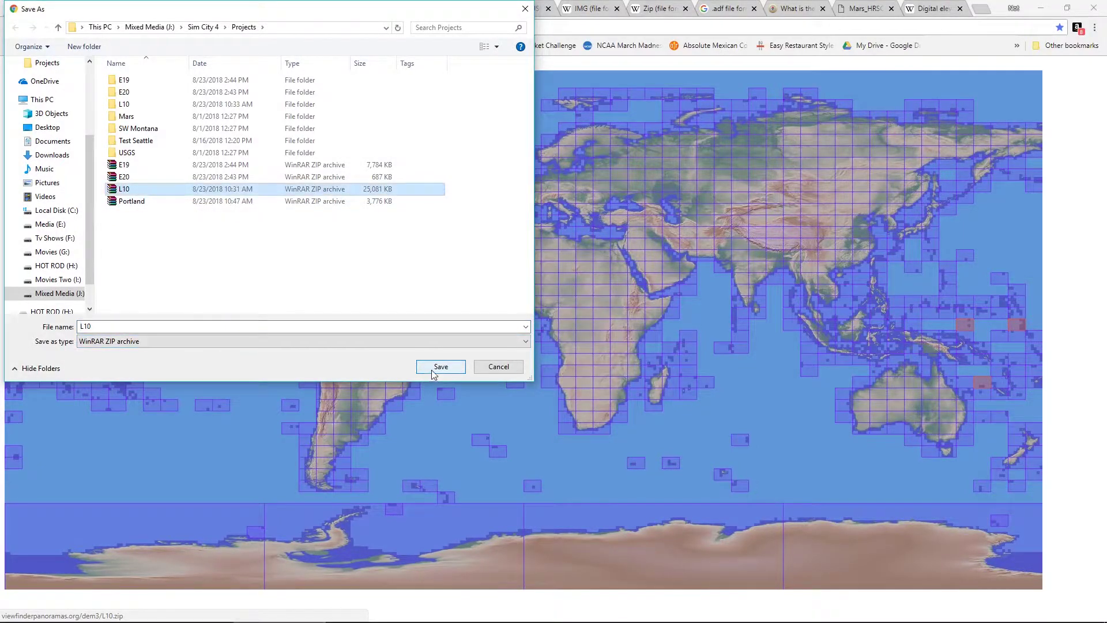
left_click(434, 369)
left_click(586, 322)
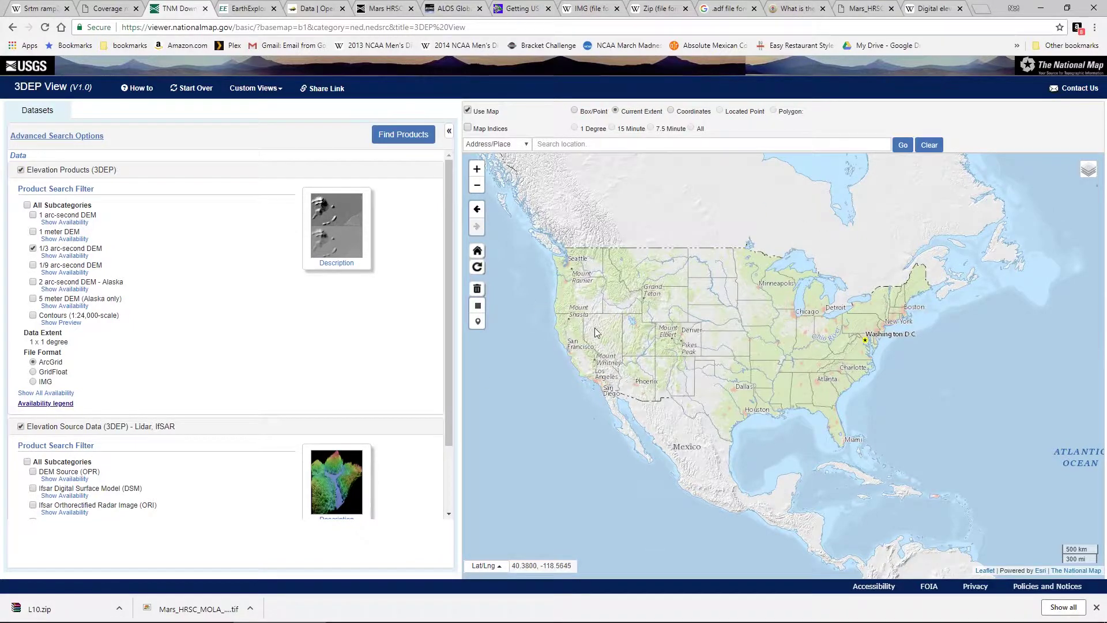
- Frame Washington on the map and find only 1/3 arc-second DEM products, excluding elevation source data
left_click_drag(597, 333, 791, 409)
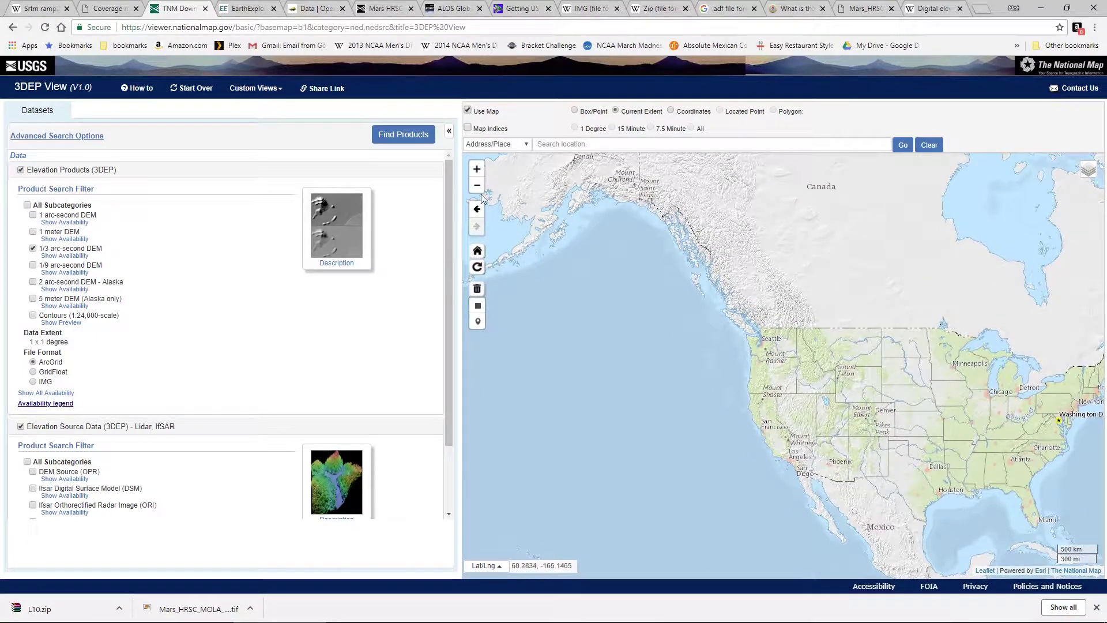
left_click(477, 169)
left_click(477, 169)
left_click(478, 169)
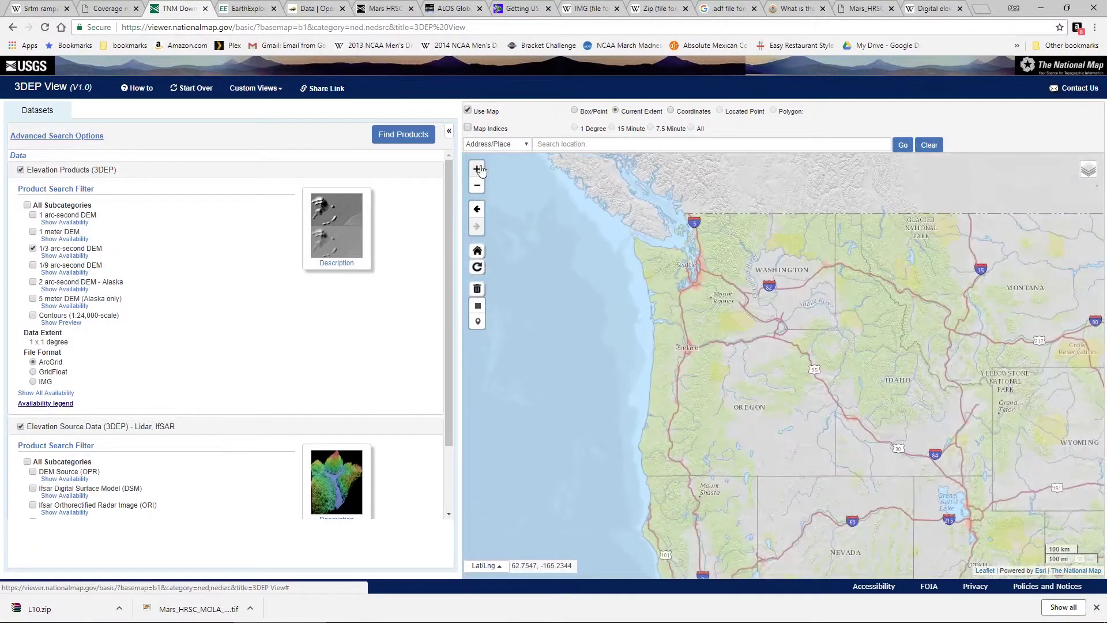
left_click(477, 169)
left_click_drag(808, 353, 855, 402)
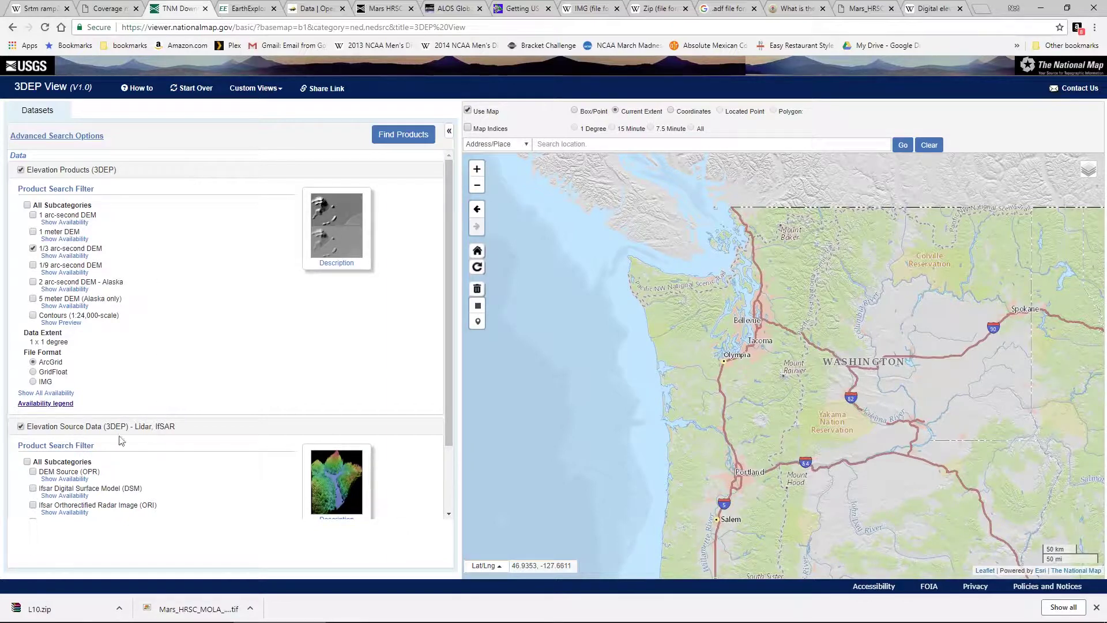
left_click(21, 428)
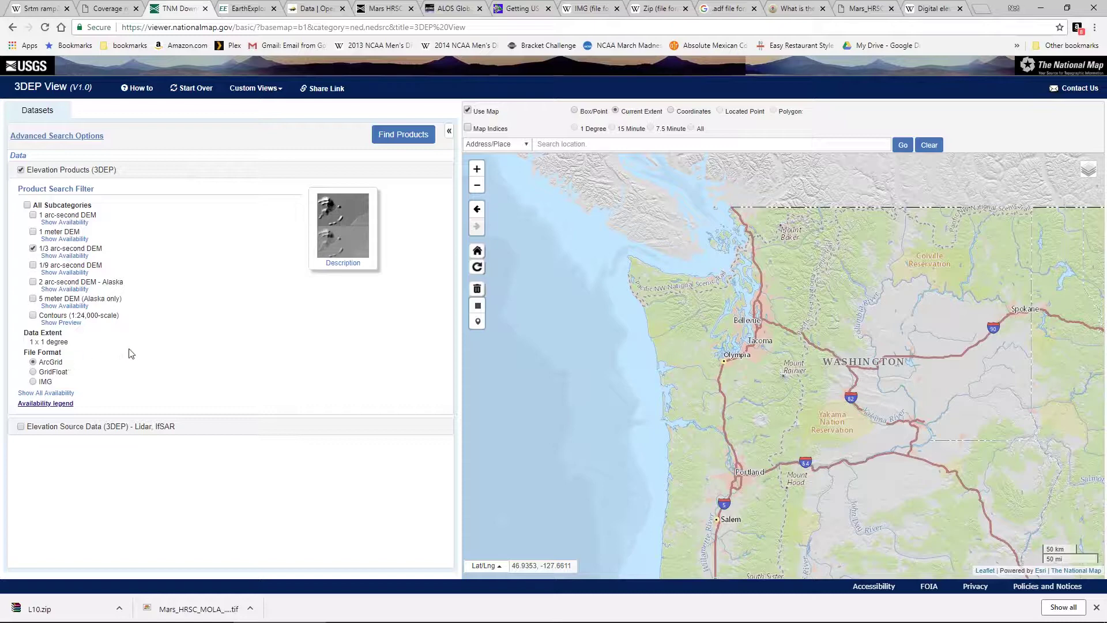
left_click(27, 205)
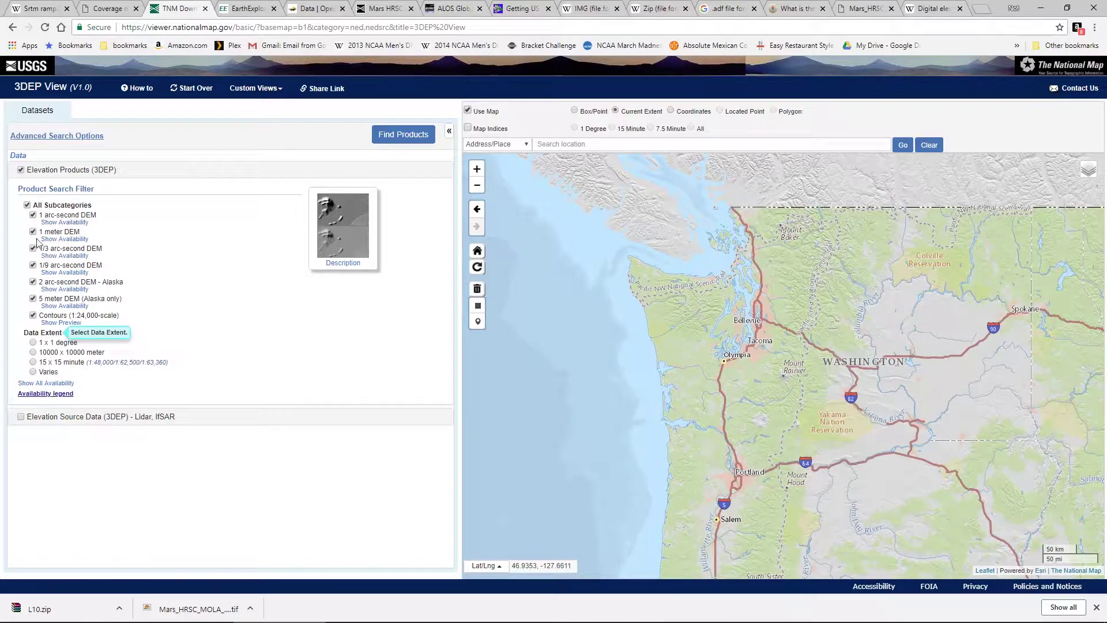
left_click(27, 205)
left_click(33, 248)
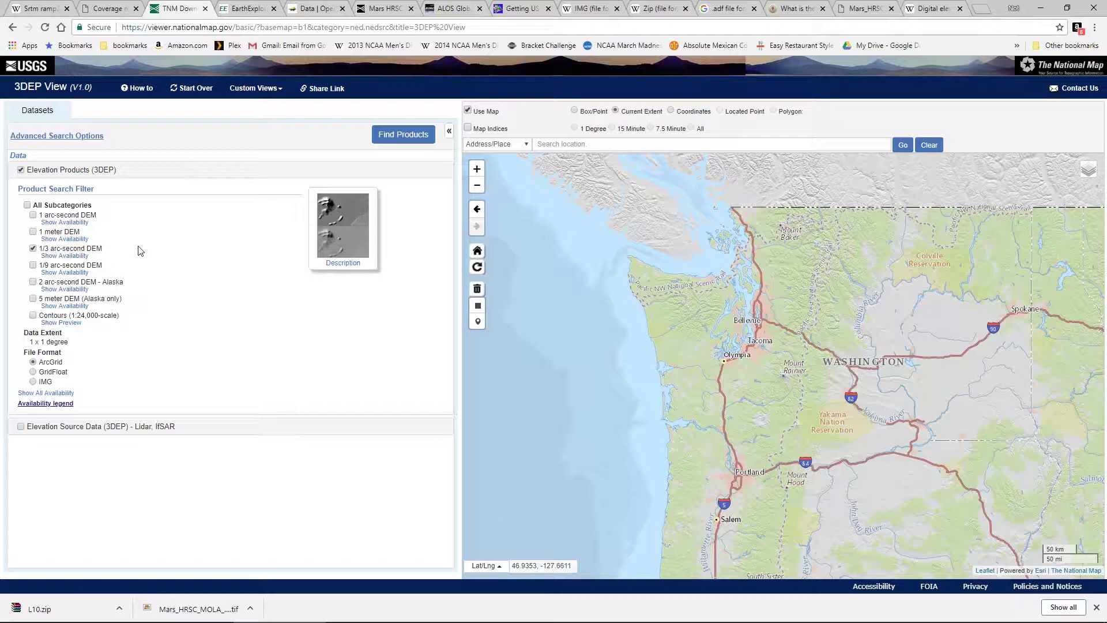
left_click(403, 138)
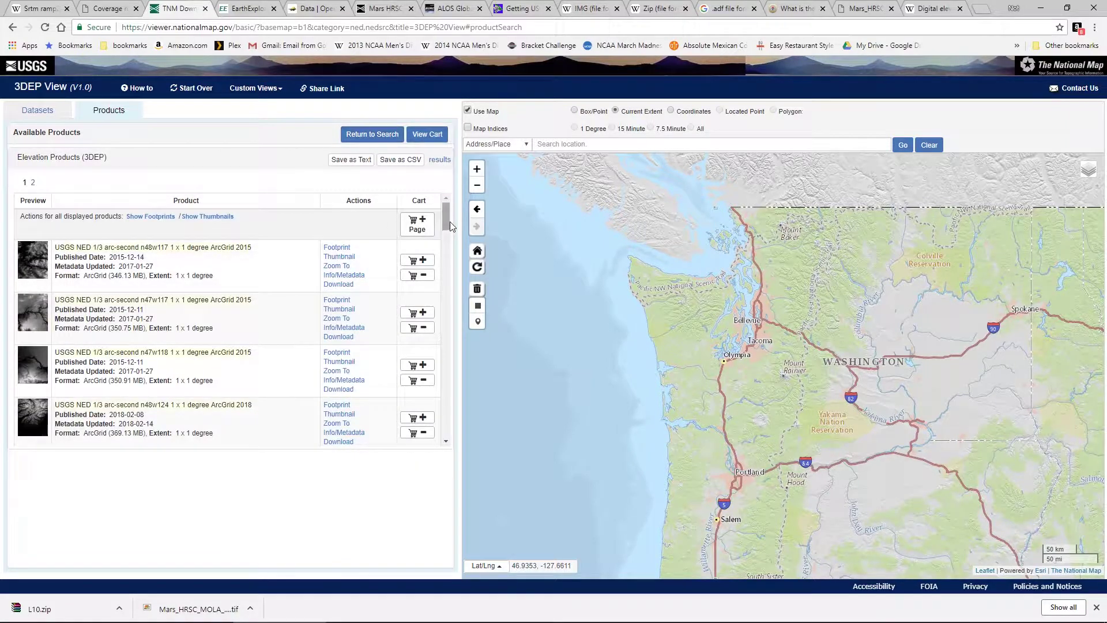
- Preview the n48w117 tile's footprint and thumbnail on the map
mouse_move(450, 222)
left_mouse_down()
mouse_move(436, 449)
mouse_move(456, 218)
left_mouse_up()
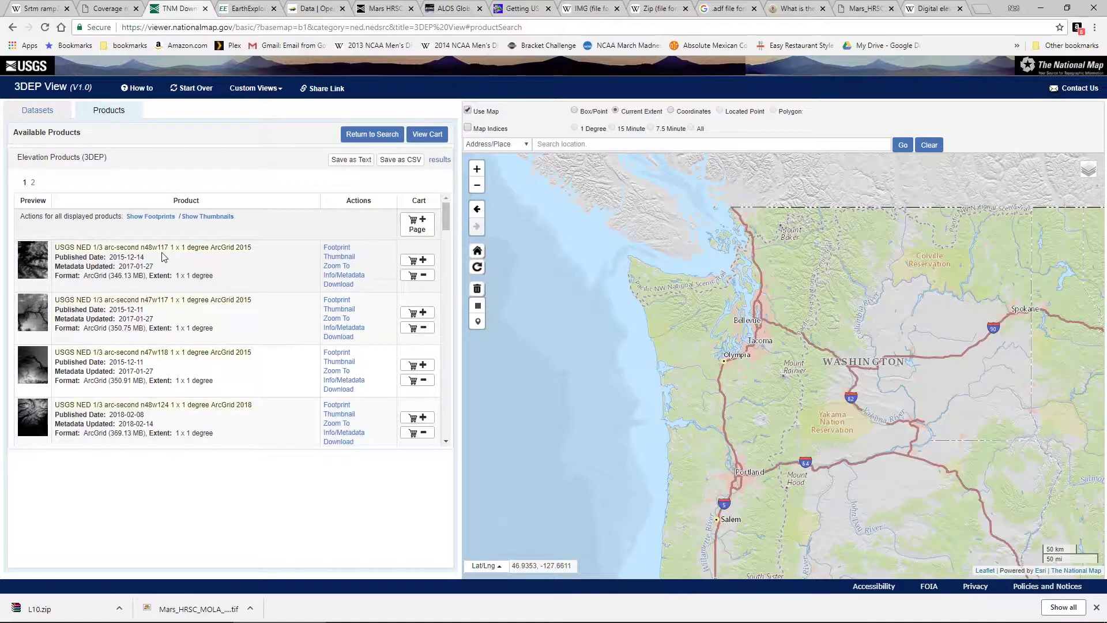
left_click(338, 249)
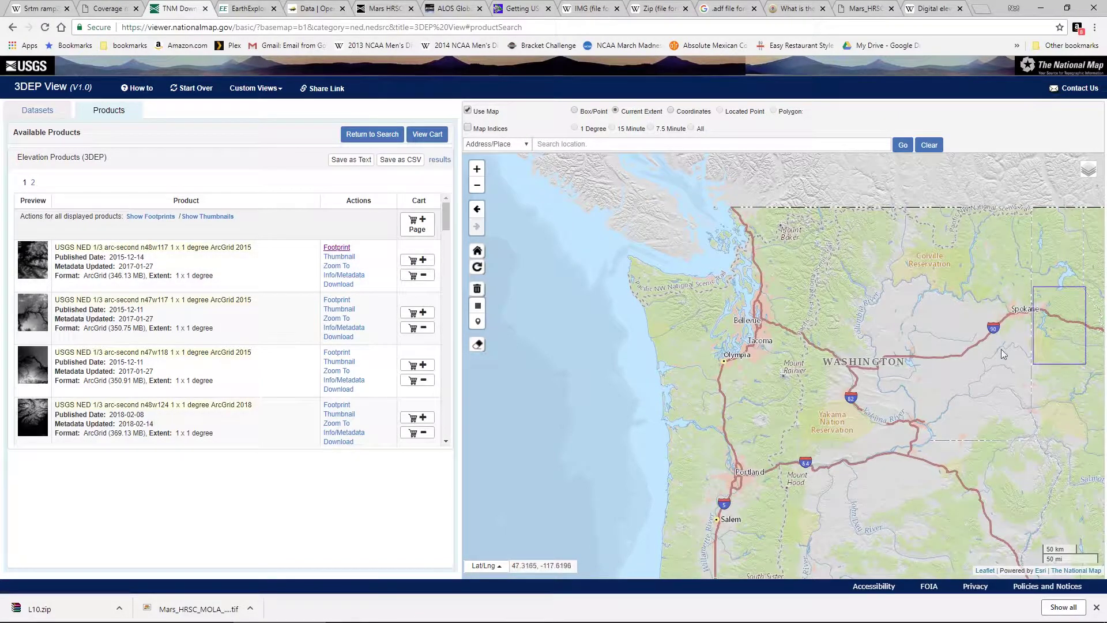
left_click(339, 258)
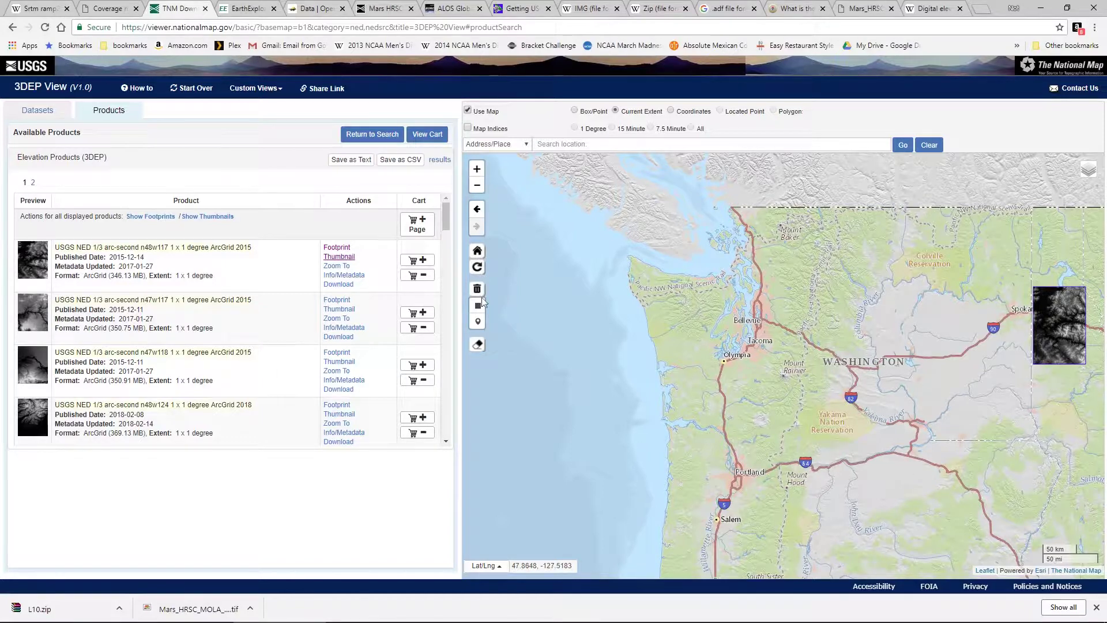
left_click(339, 257)
- Preview the n48w123 tile over Seattle and Tacoma, then start its ArcGrid download
scroll(449, 312, "down", 5)
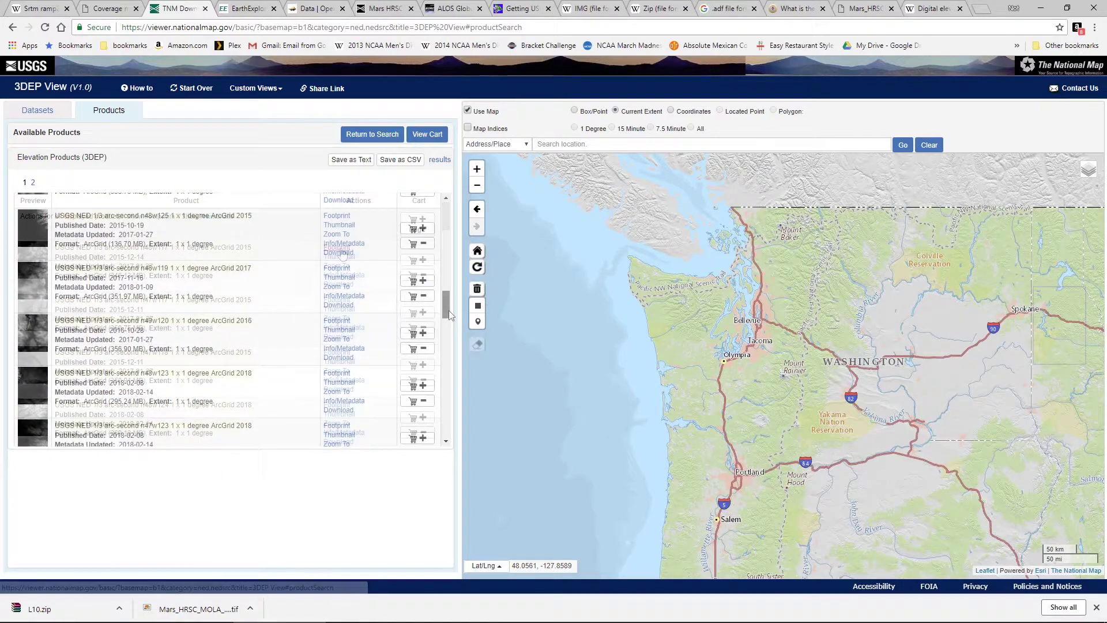
scroll(449, 311, "down", 2)
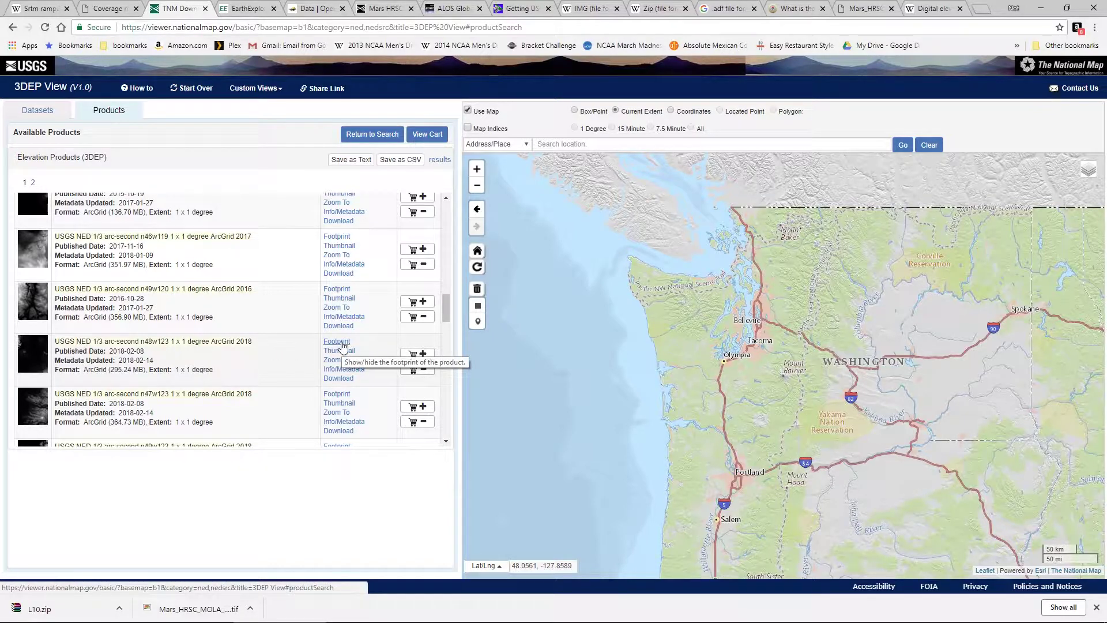
left_click(338, 342)
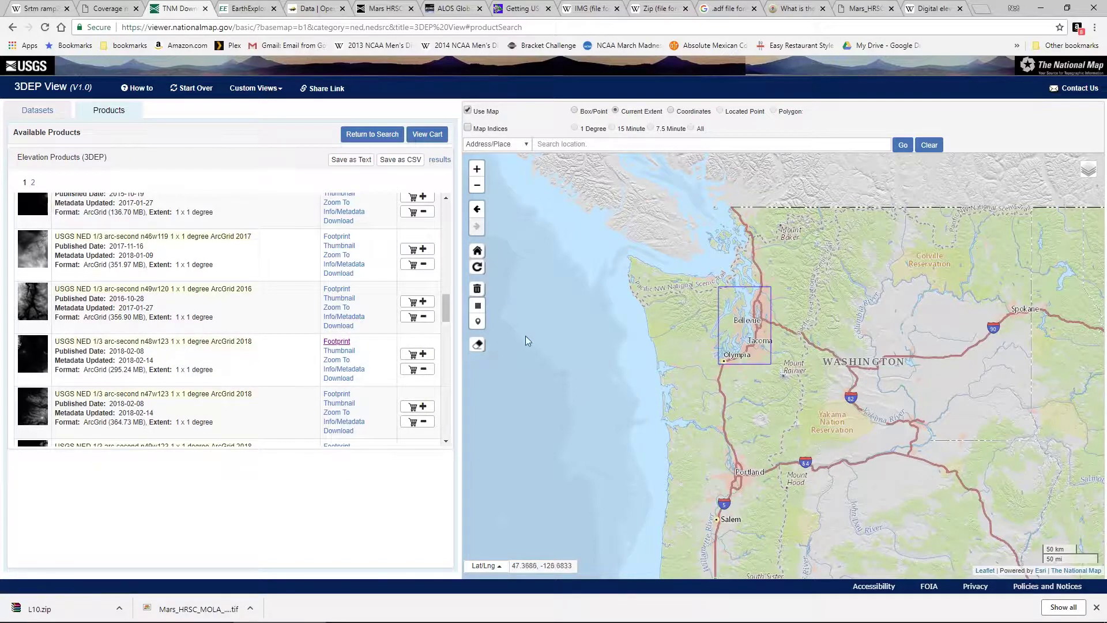
left_click(339, 351)
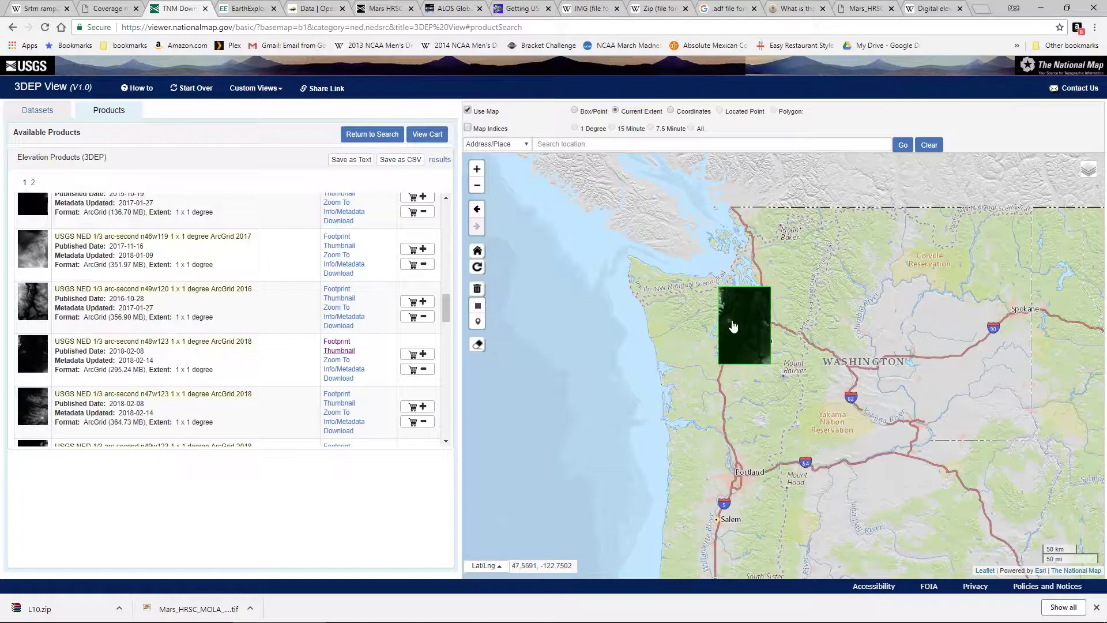
left_click(341, 351)
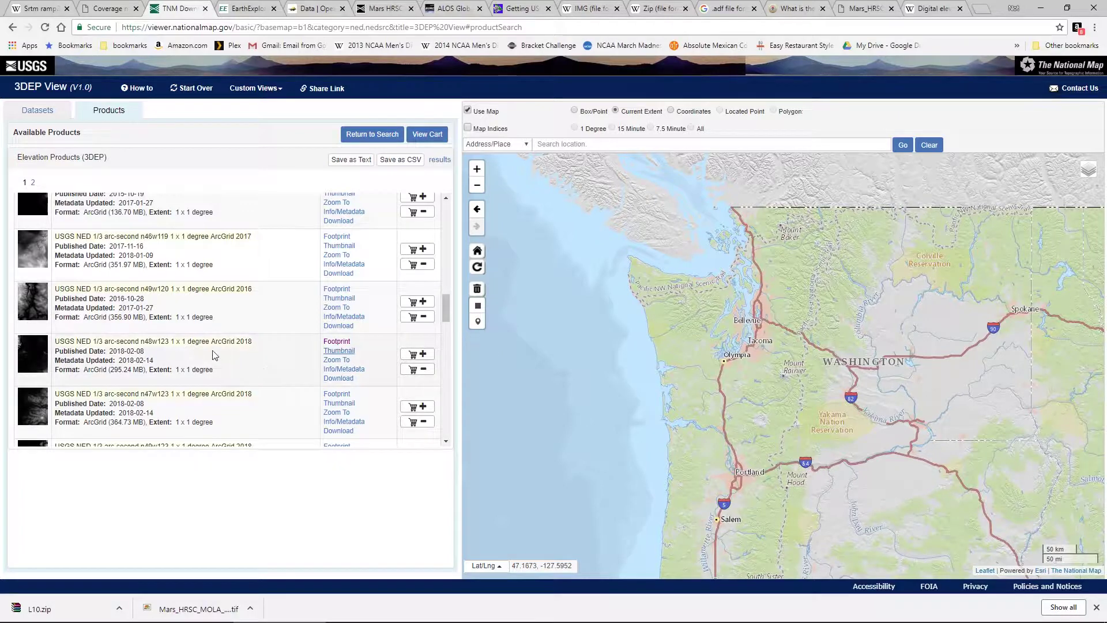
left_click(341, 380)
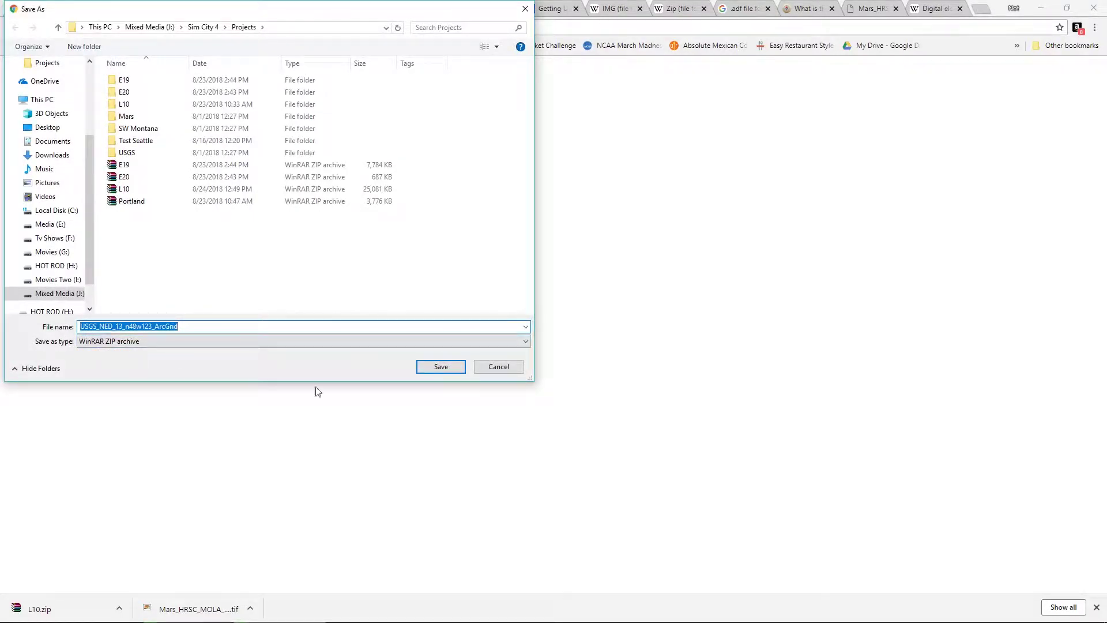
- Save the USGS_NED_13_n48w123_ArcGrid zip to the Projects folder
left_click(435, 374)
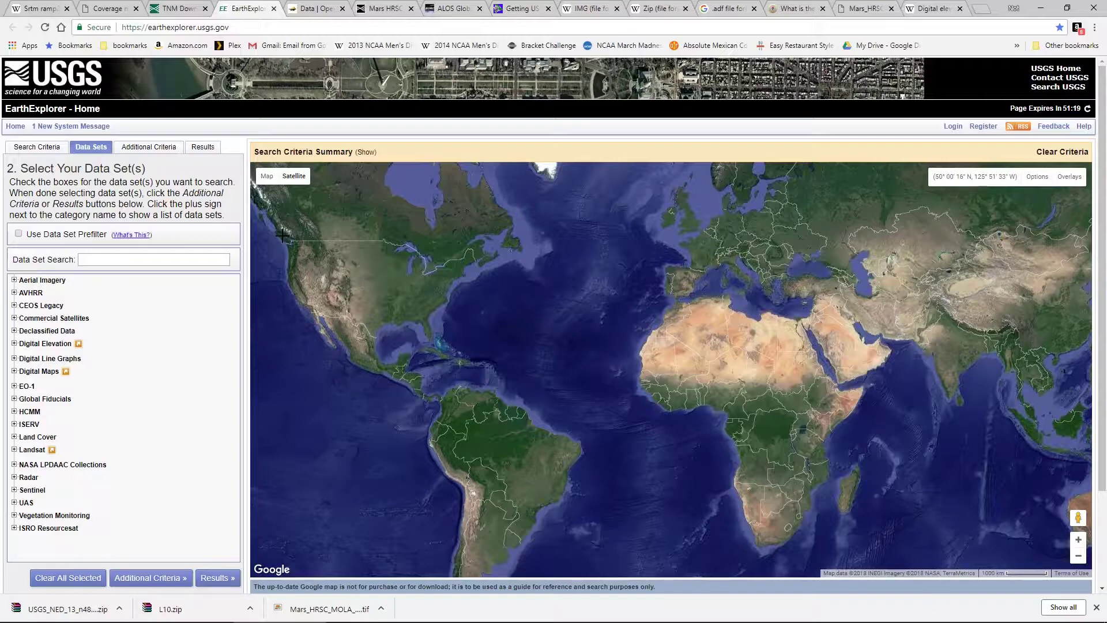
- Zoom the map to Seattle and set the search area to the visible map extent
left_click_drag(283, 235, 647, 337)
left_click(38, 147)
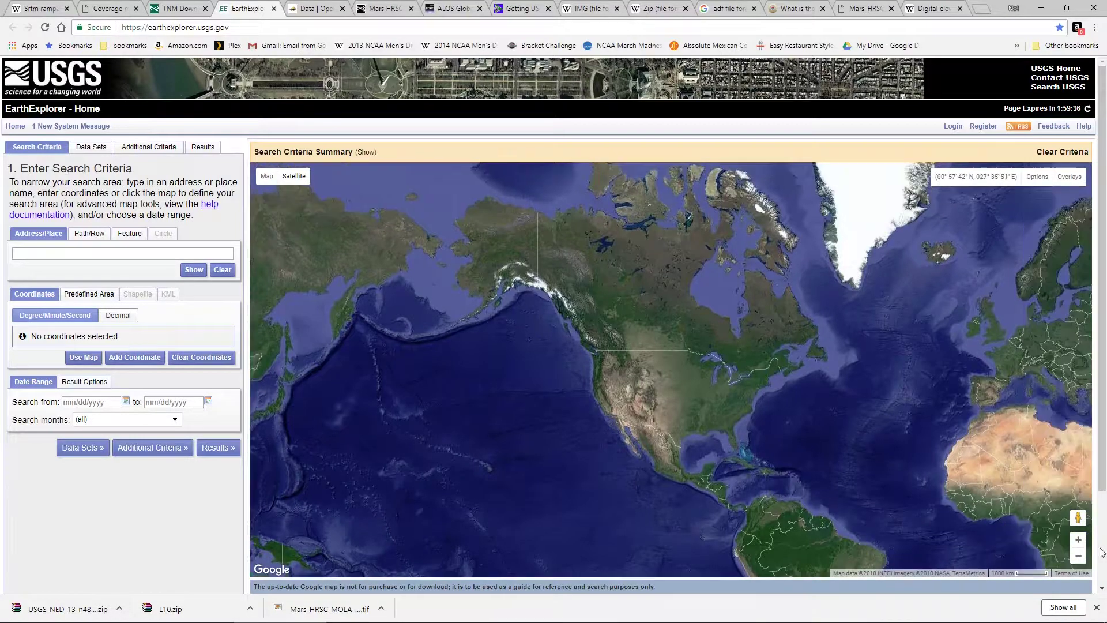
left_click(1079, 540)
left_click(1079, 541)
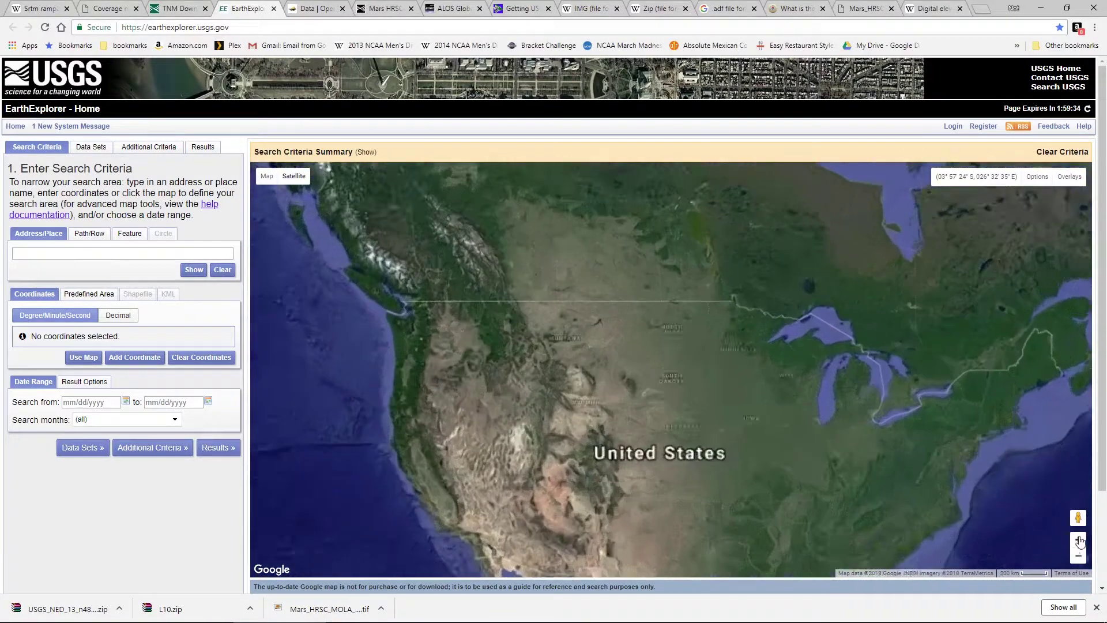
left_click_drag(442, 386, 755, 403)
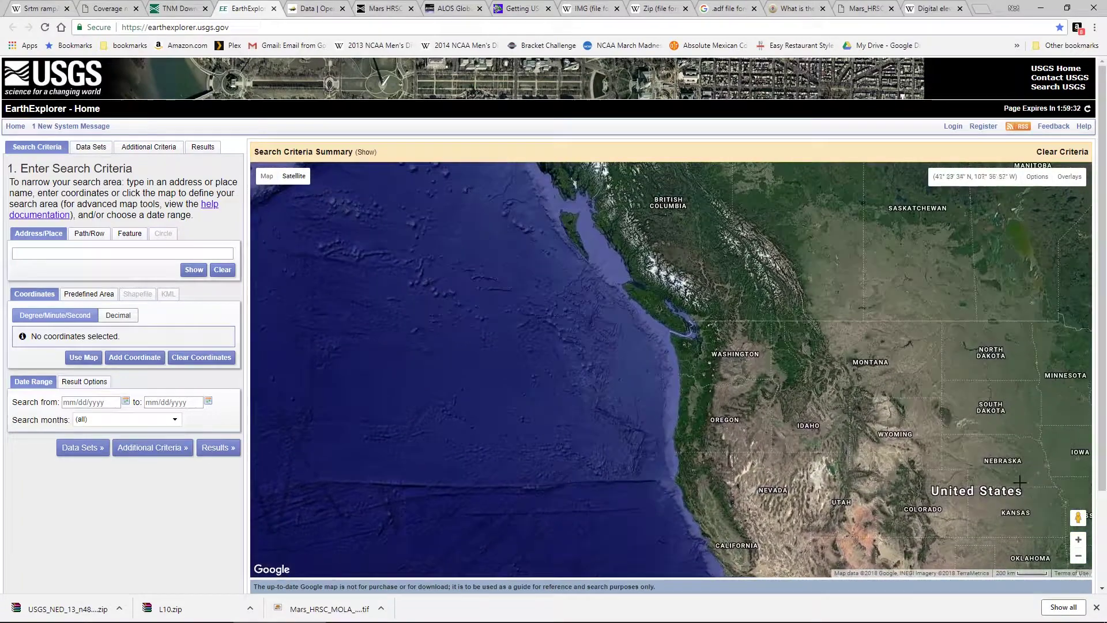
left_click(1079, 540)
left_click(1080, 540)
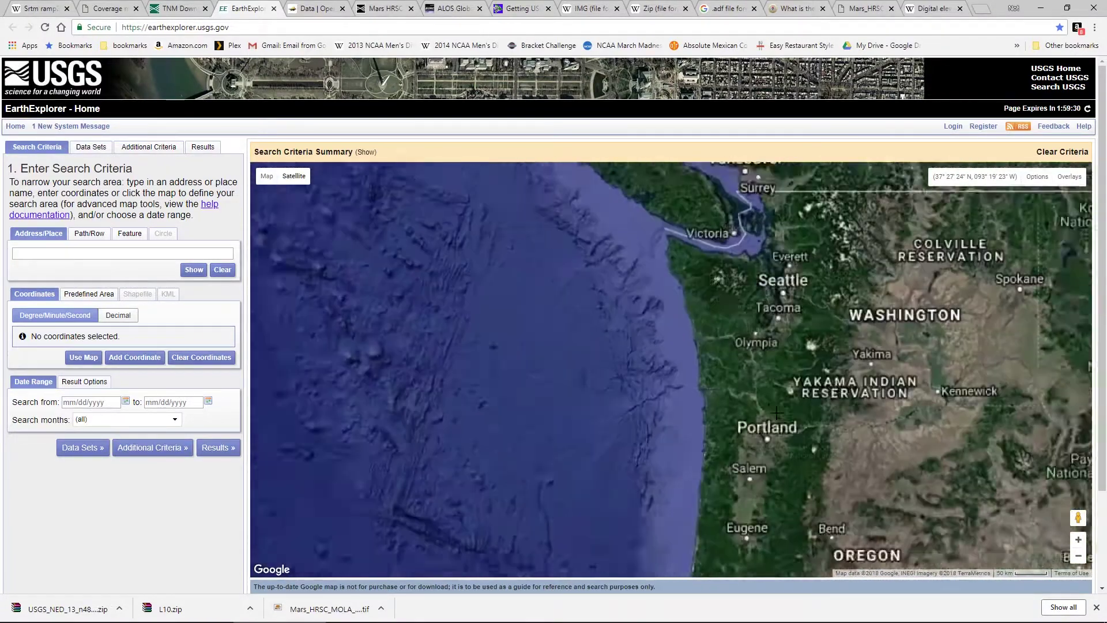
left_click_drag(767, 375, 805, 401)
left_click(1078, 541)
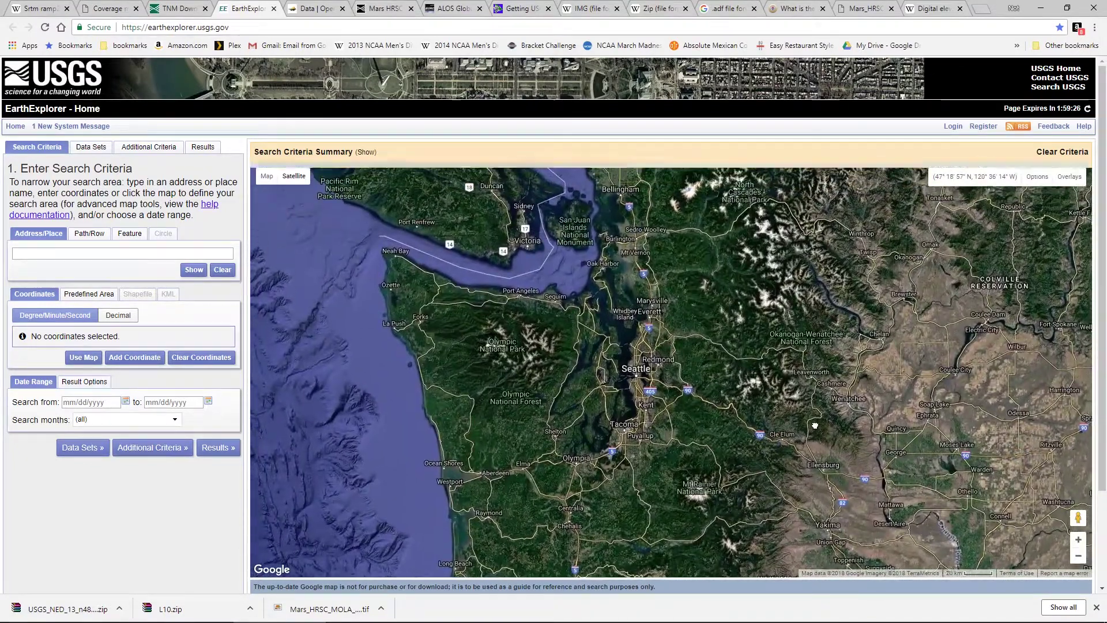
left_click_drag(693, 330, 729, 358)
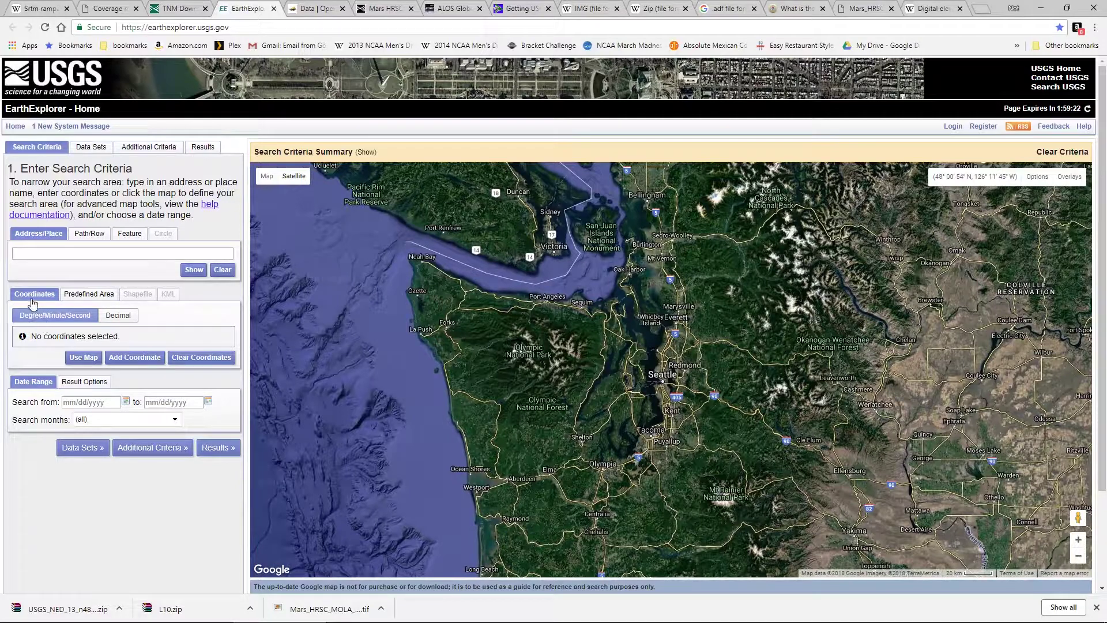
left_click(80, 358)
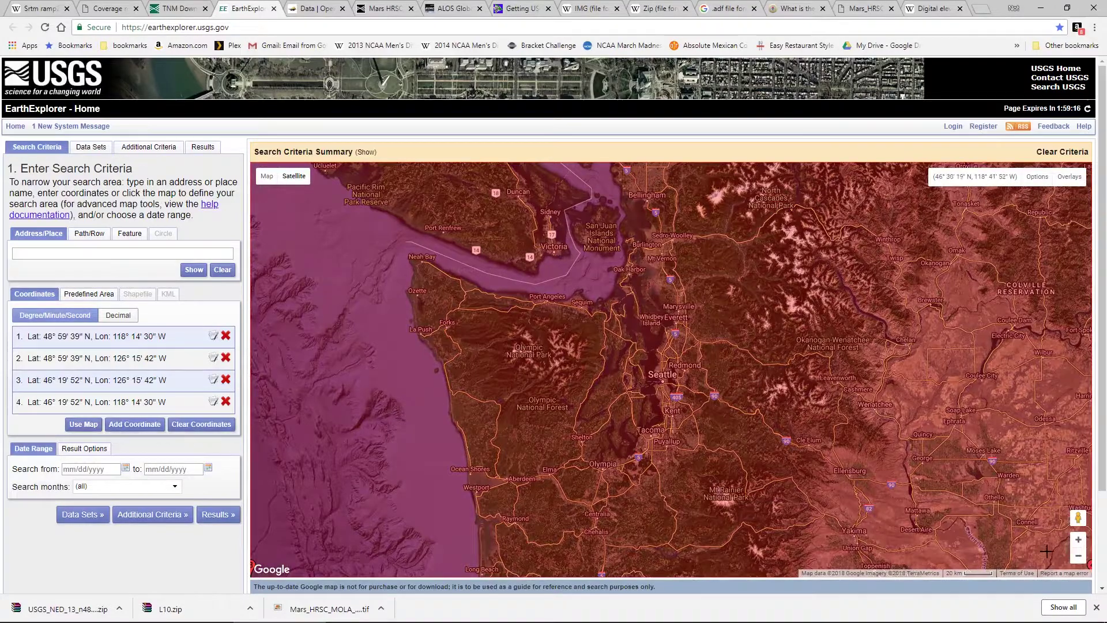
- Drag the four corners into a rectangle spanning 48° 15' 52" N to 46° 47' 18" N
left_click(1079, 556)
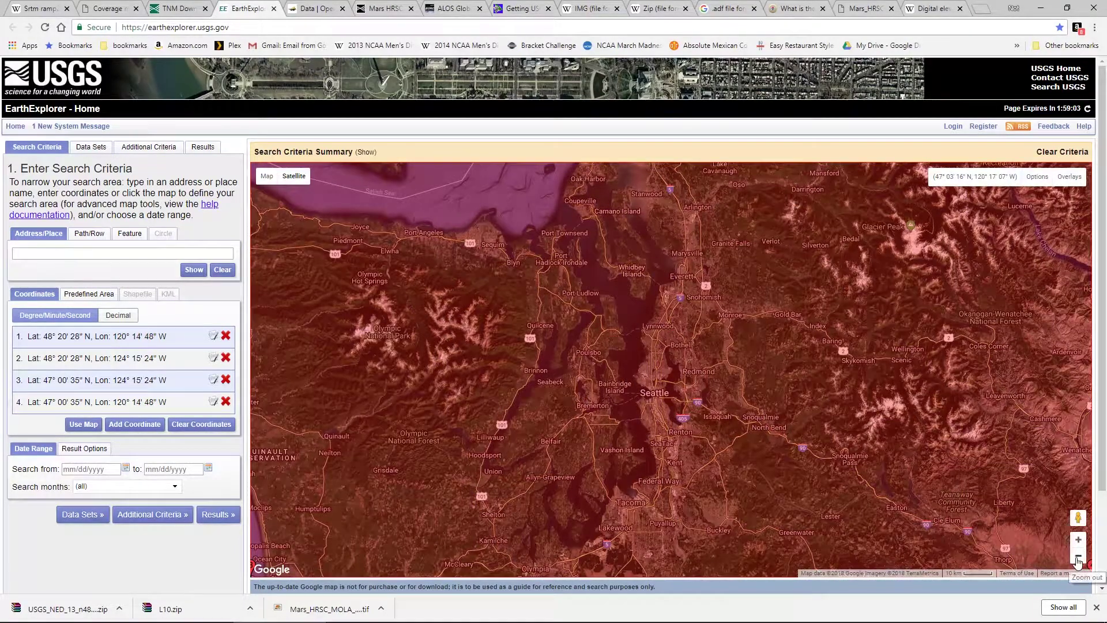
left_click(1078, 557)
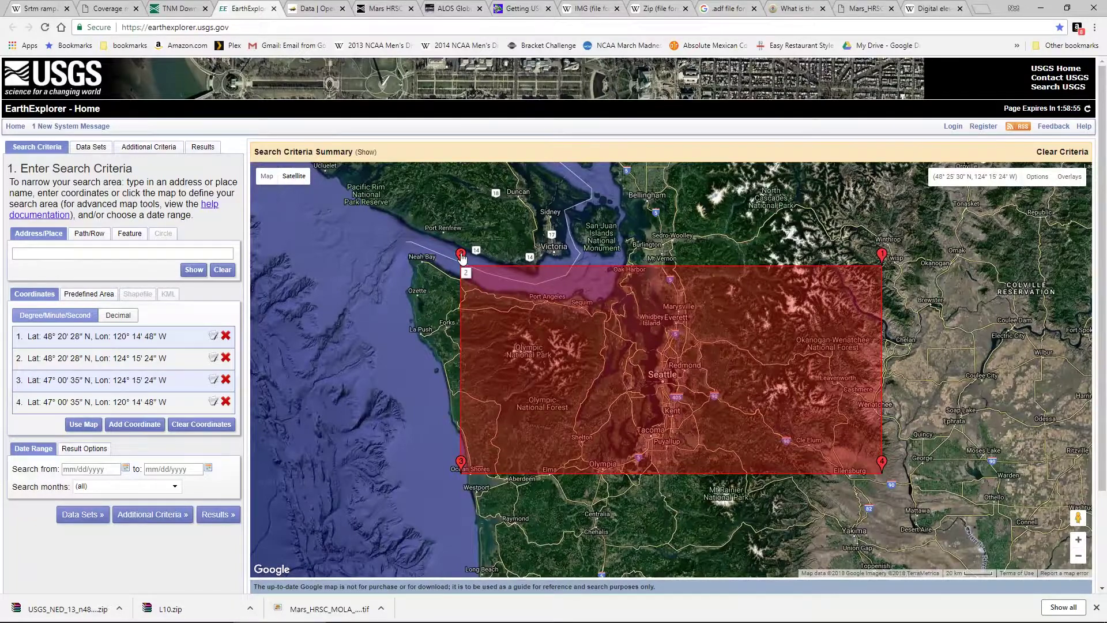
left_click_drag(465, 253, 579, 284)
left_click_drag(462, 465, 553, 469)
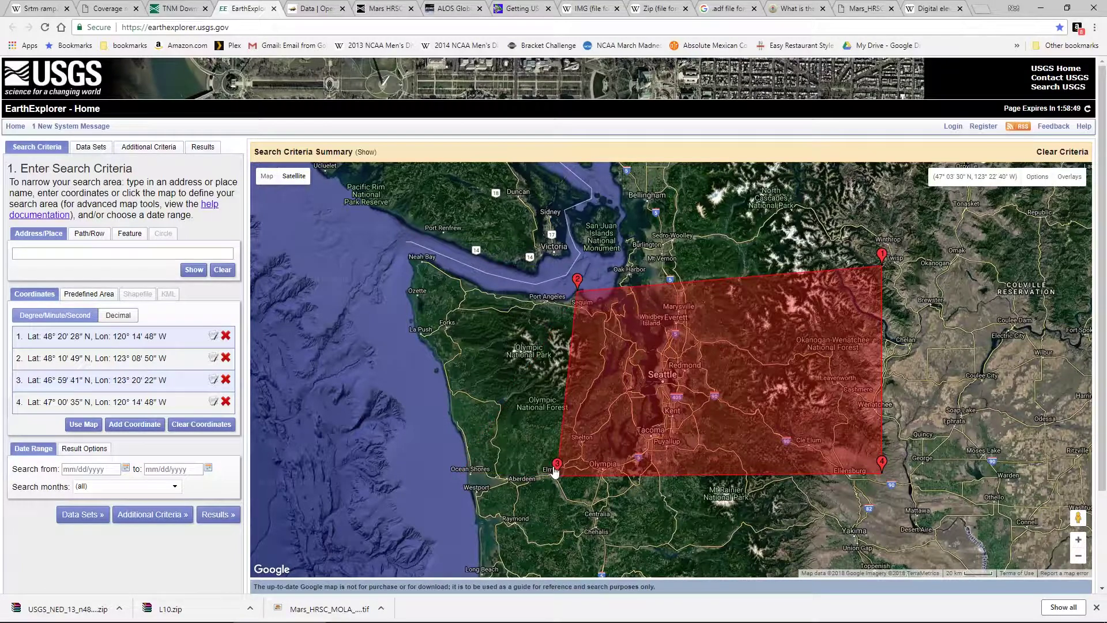
left_click_drag(577, 282, 559, 281)
left_click_drag(874, 256, 750, 282)
mouse_move(882, 463)
left_mouse_down()
mouse_move(769, 466)
mouse_move(766, 497)
left_mouse_up()
left_click_drag(563, 267, 559, 270)
left_click_drag(558, 490, 556, 499)
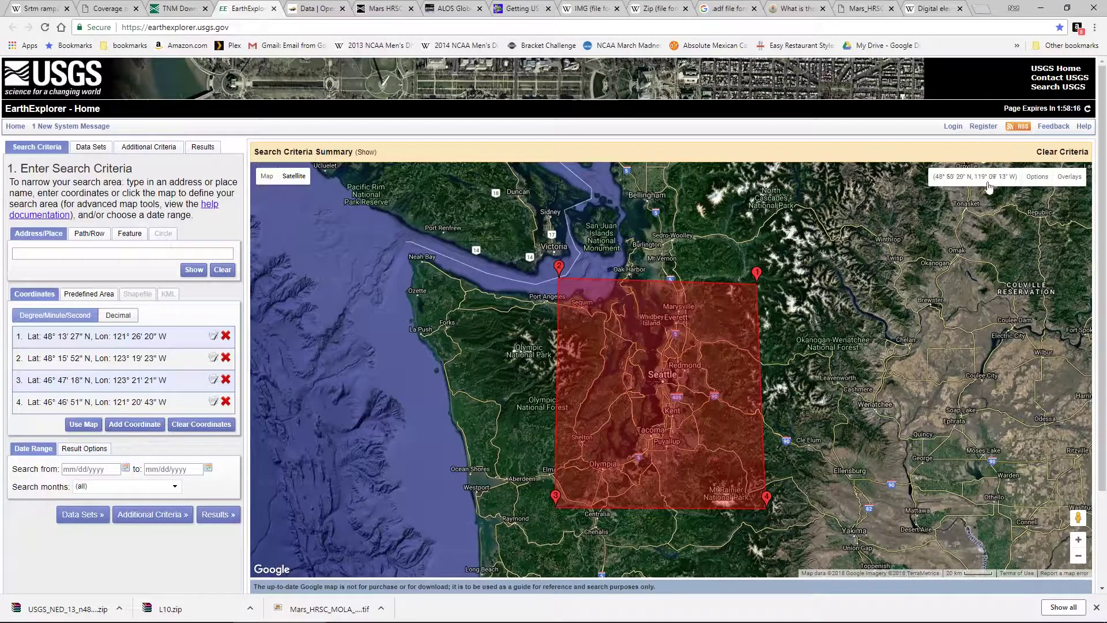
- Select ASTER GLOBAL DEM under the Digital Elevation data sets
left_click(97, 149)
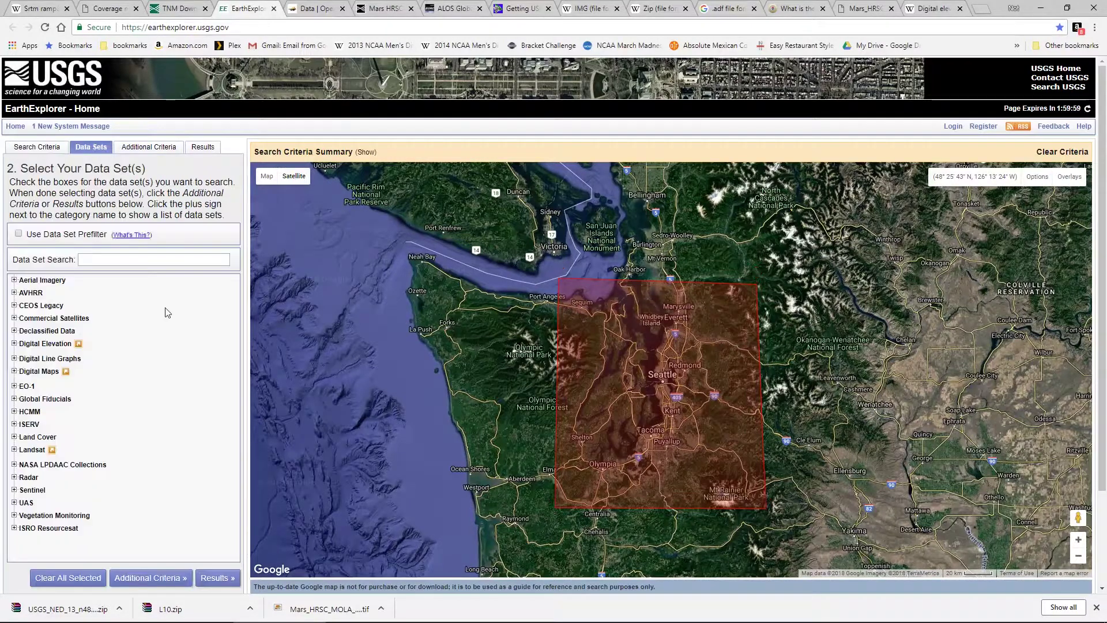
left_click(14, 343)
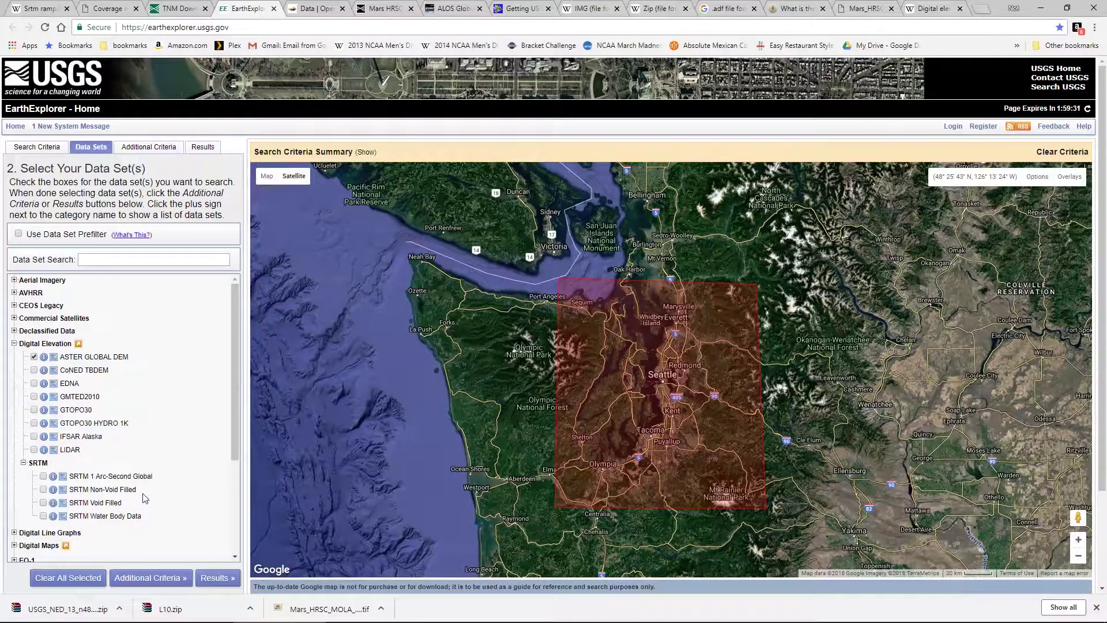
mouse_move(232, 445)
left_mouse_down()
mouse_move(235, 533)
mouse_move(217, 440)
mouse_move(213, 449)
left_mouse_up()
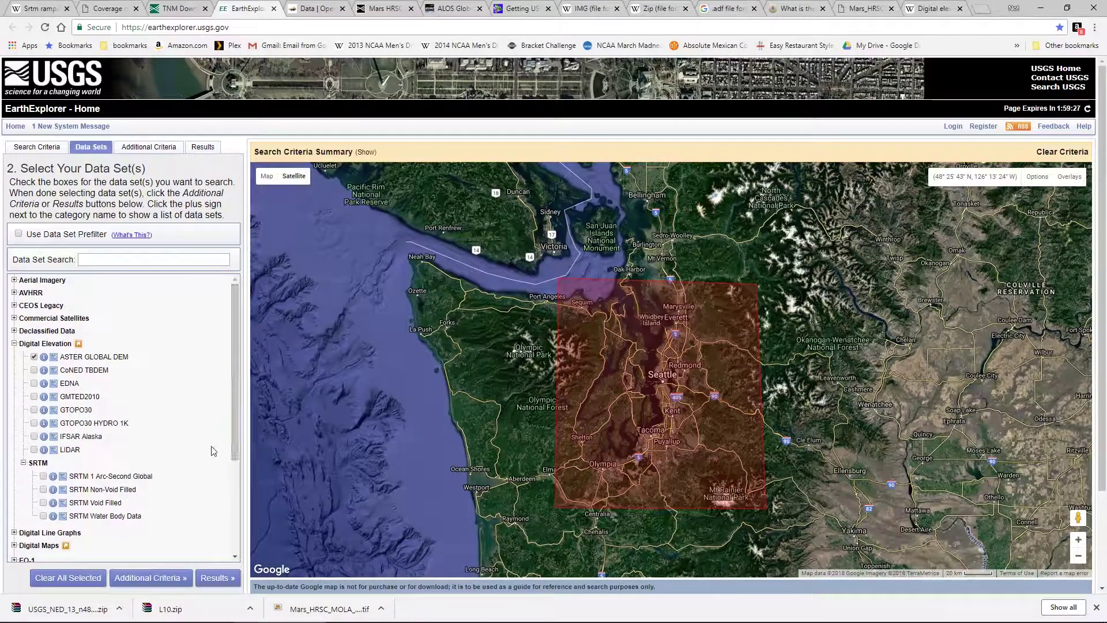
- Run the search and scroll through the nine ASTER GLOBAL DEM results
left_click(218, 578)
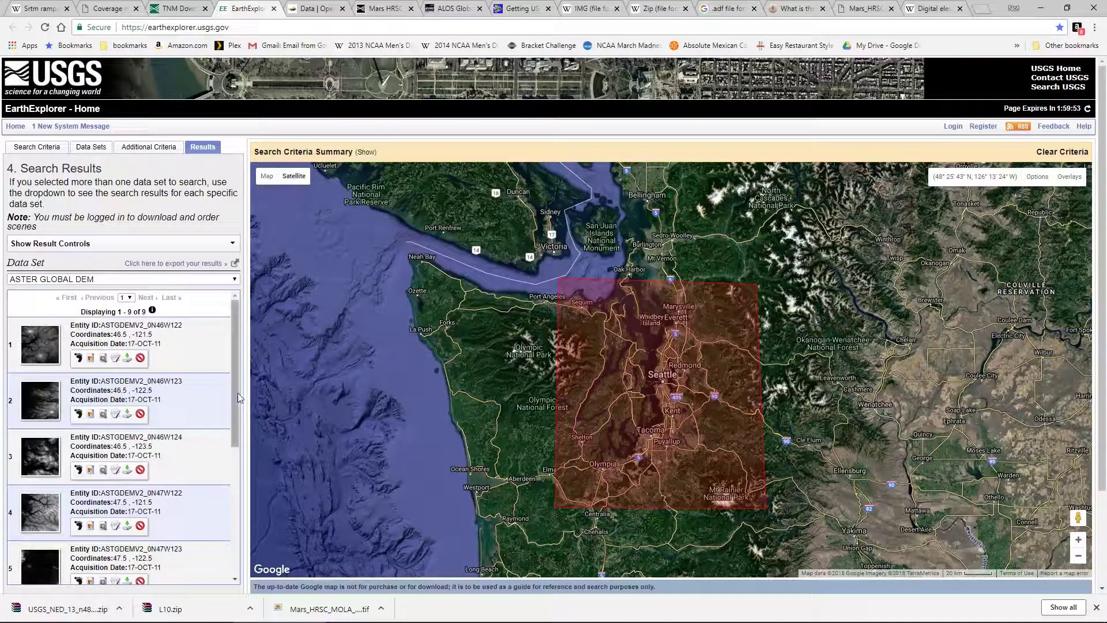
scroll(169, 376, "down", 3)
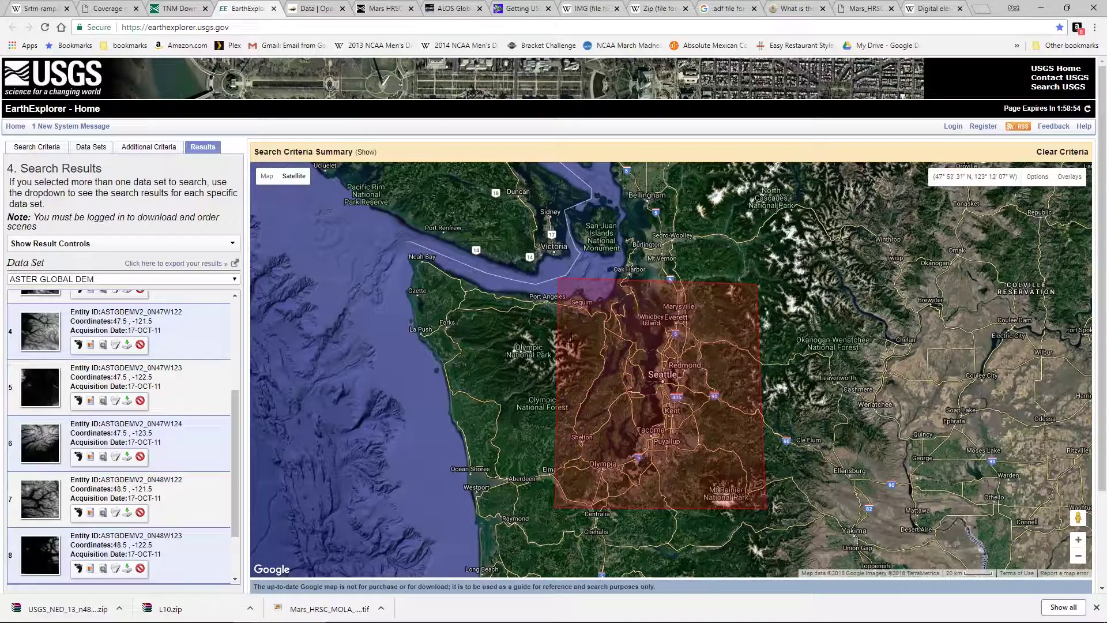
- Toggle result 5's footprint and browse overlay to locate ASTGDEMV2_0N47W123 over Seattle
left_click(77, 400)
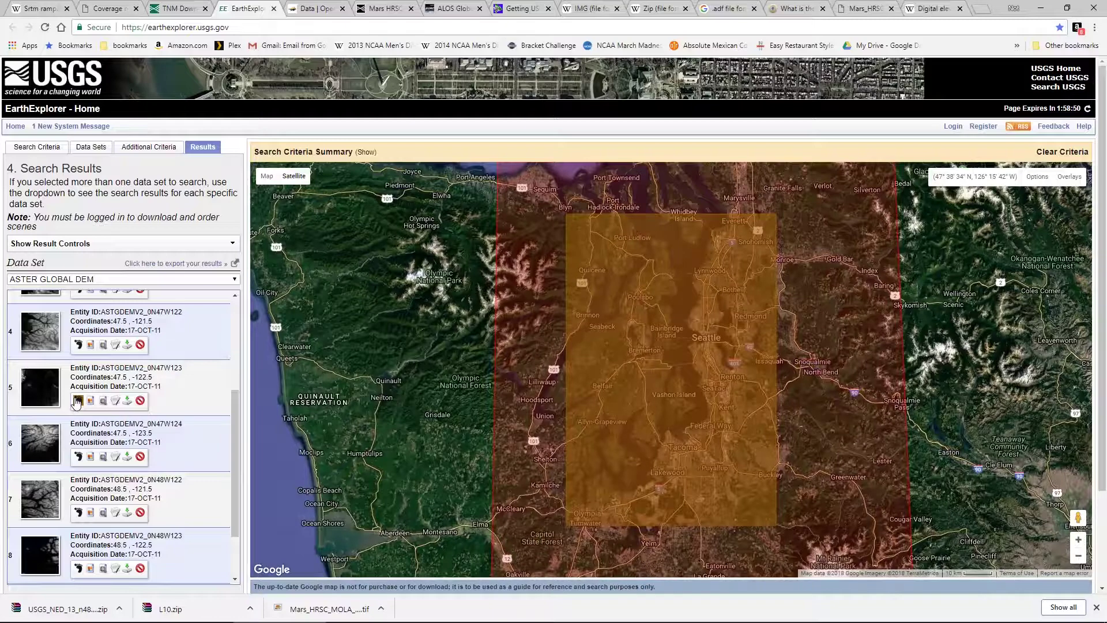
left_click(78, 400)
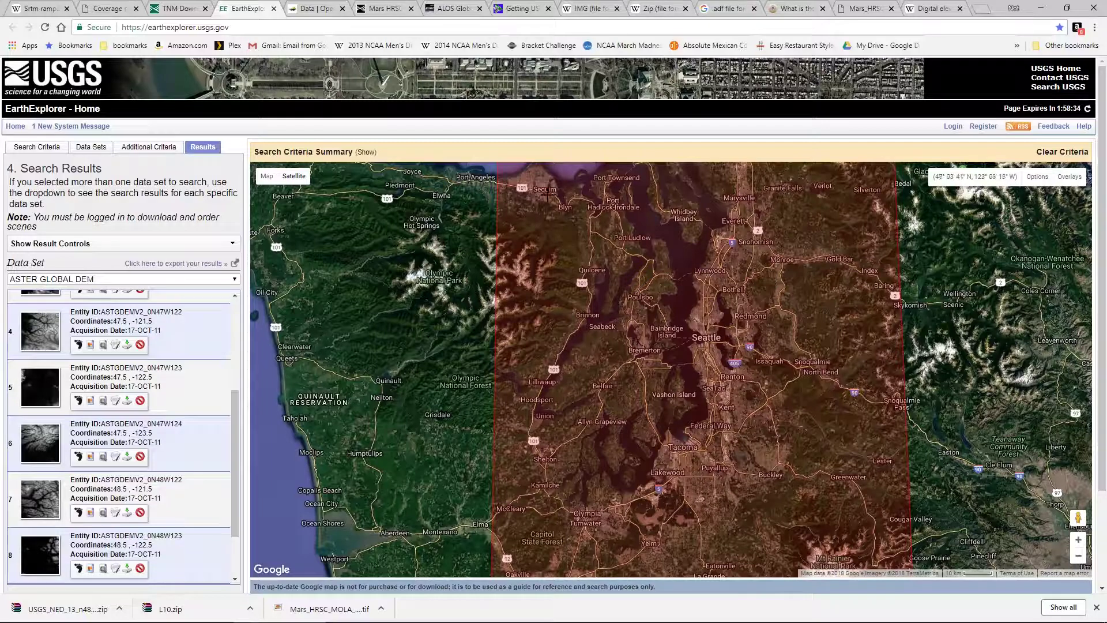
left_click(78, 402)
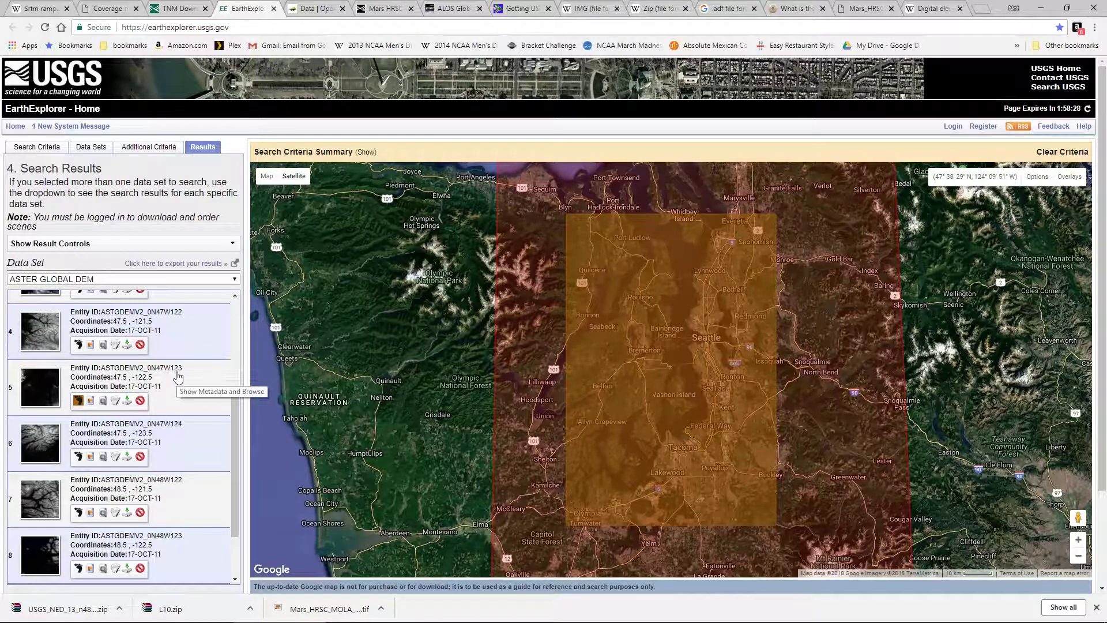
left_click(78, 401)
left_click(78, 402)
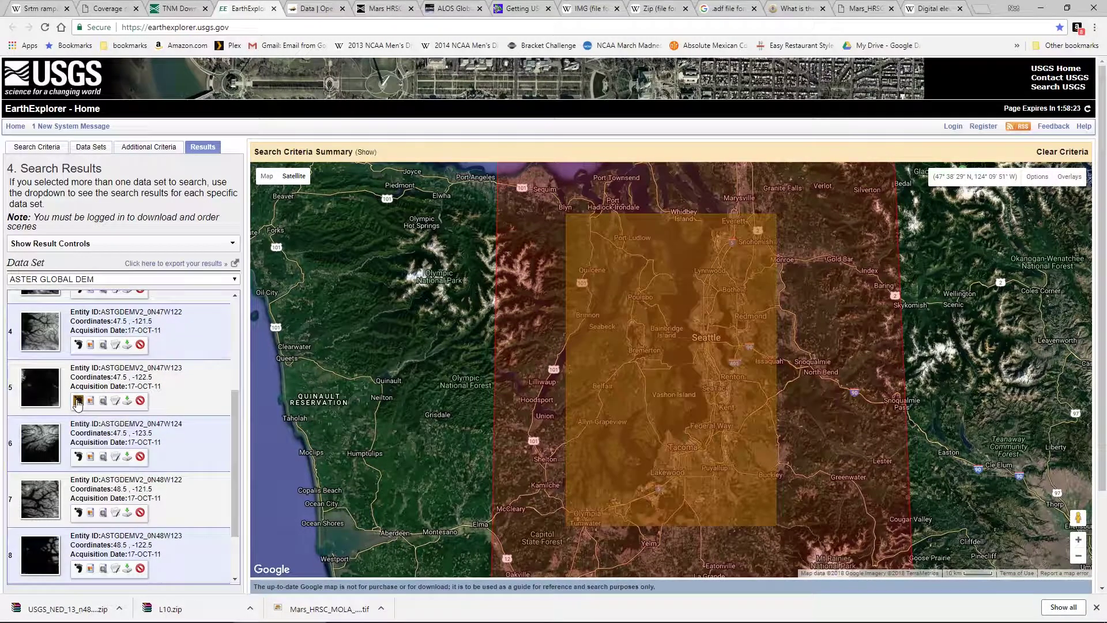
left_click(77, 401)
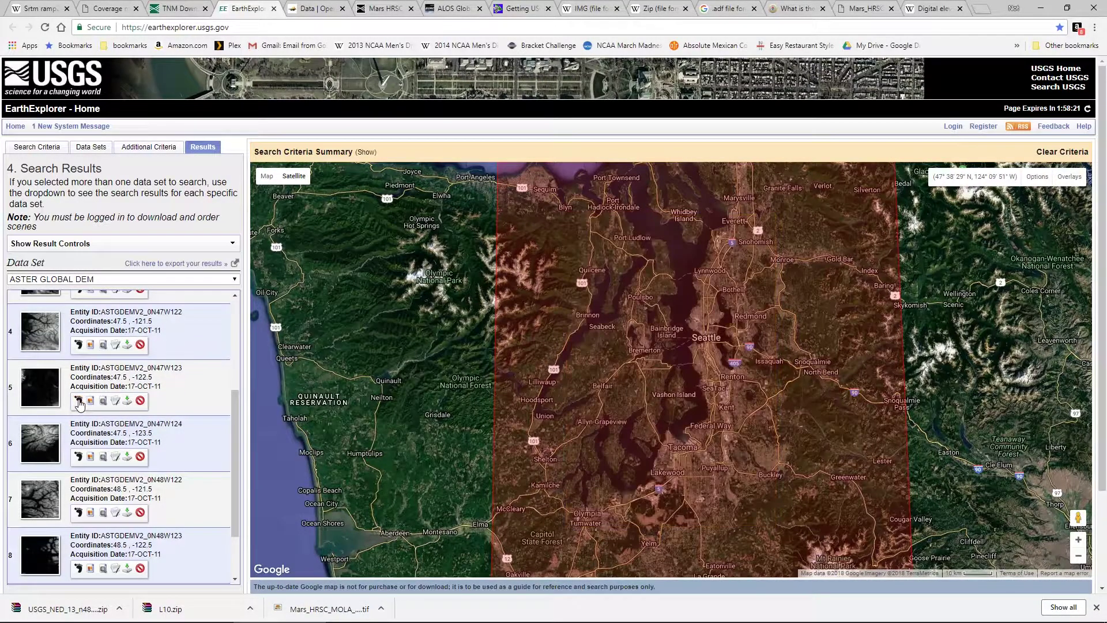
left_click(77, 402)
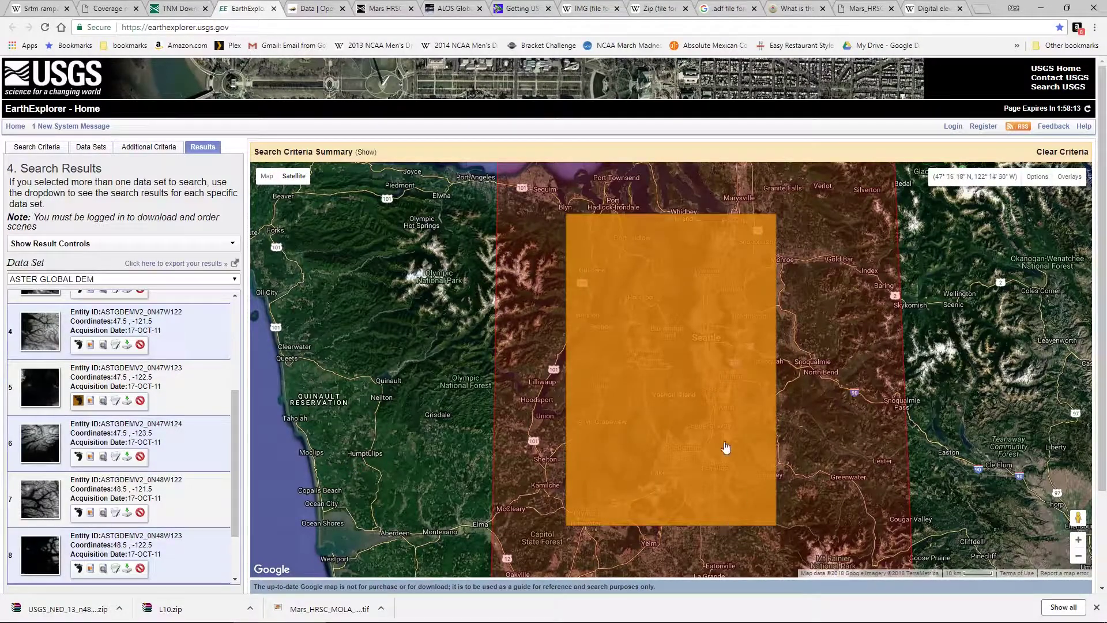
left_click(78, 401)
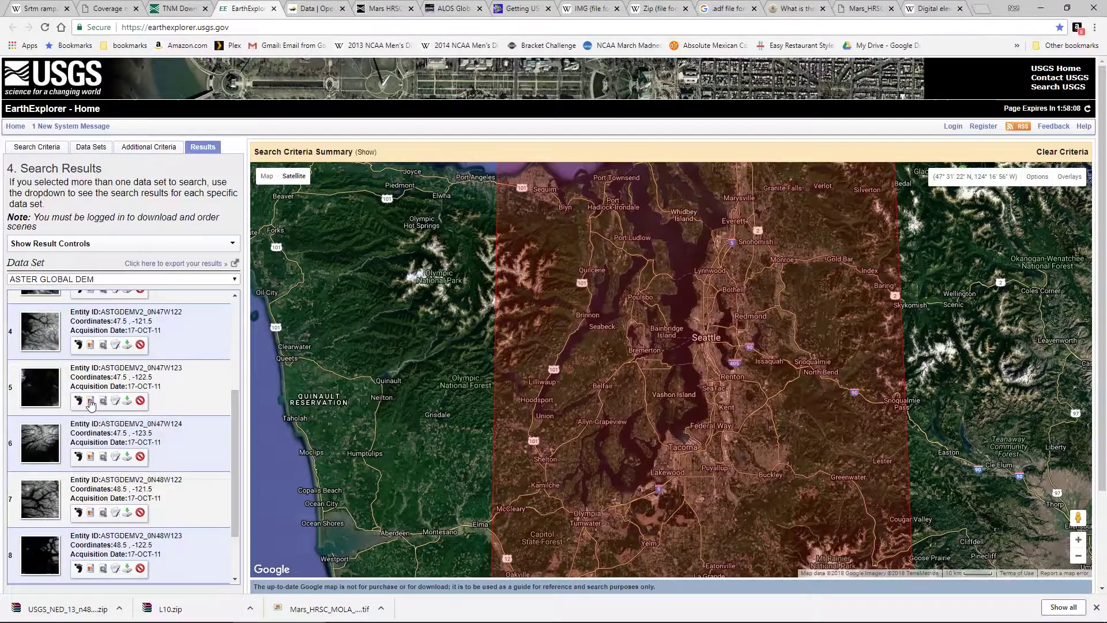
left_click(91, 402)
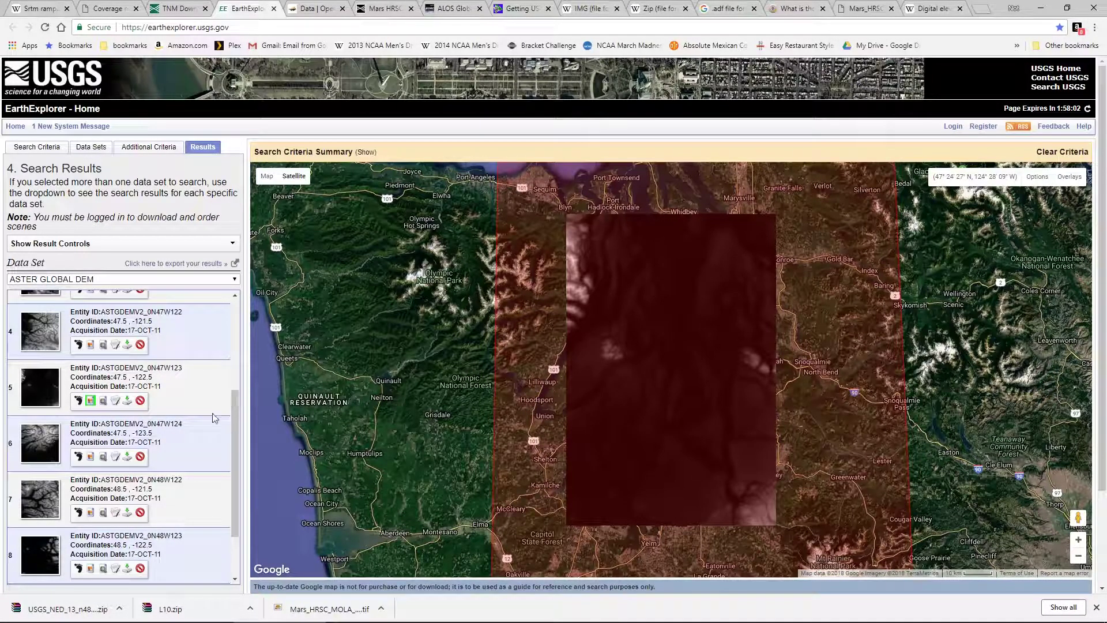
left_click(90, 400)
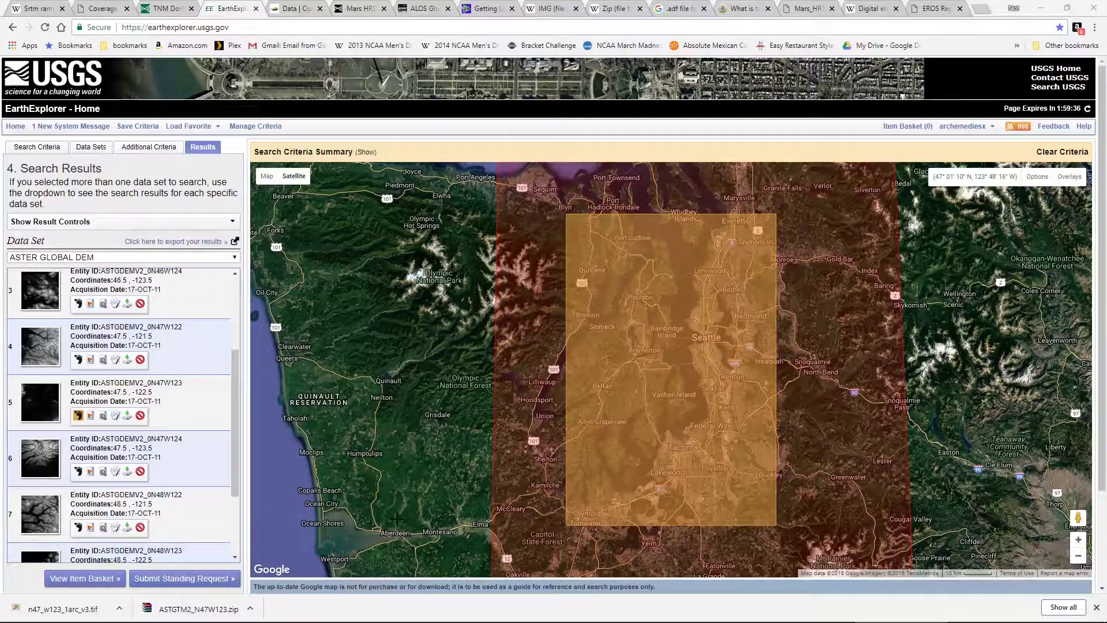
- Download result 5's 13.2 MB Standard Format file as ASTGTM2_N47W123.zip
left_click(128, 416)
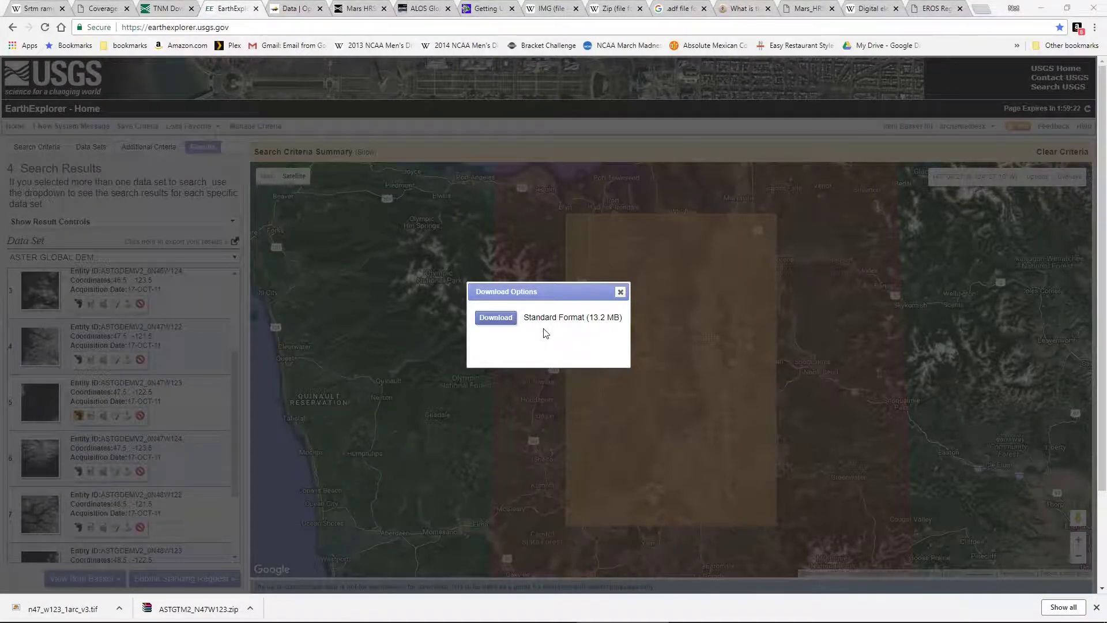
left_click(490, 324)
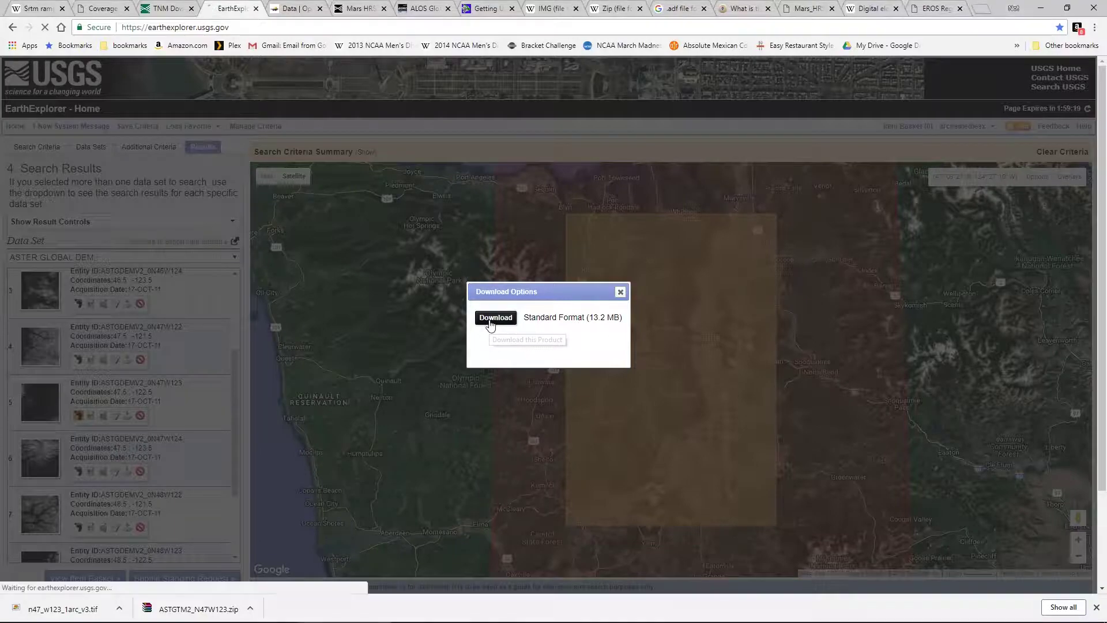
left_click(436, 367)
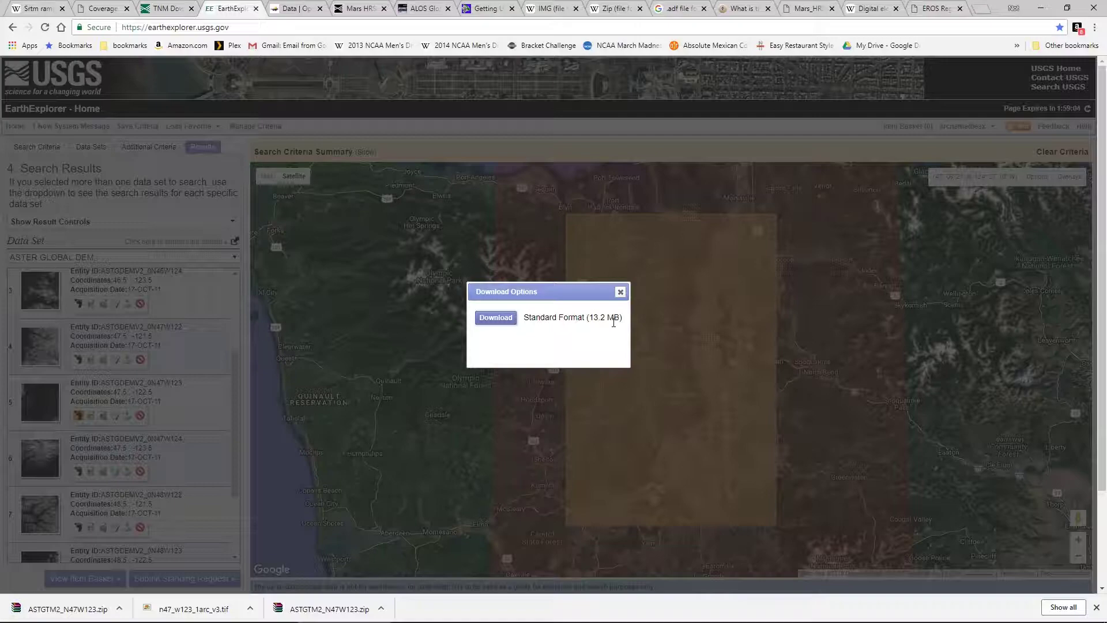
- Replace ASTER GLOBAL DEM with SRTM 1 Arc-Second Global and list its nine tiles
left_click(621, 291)
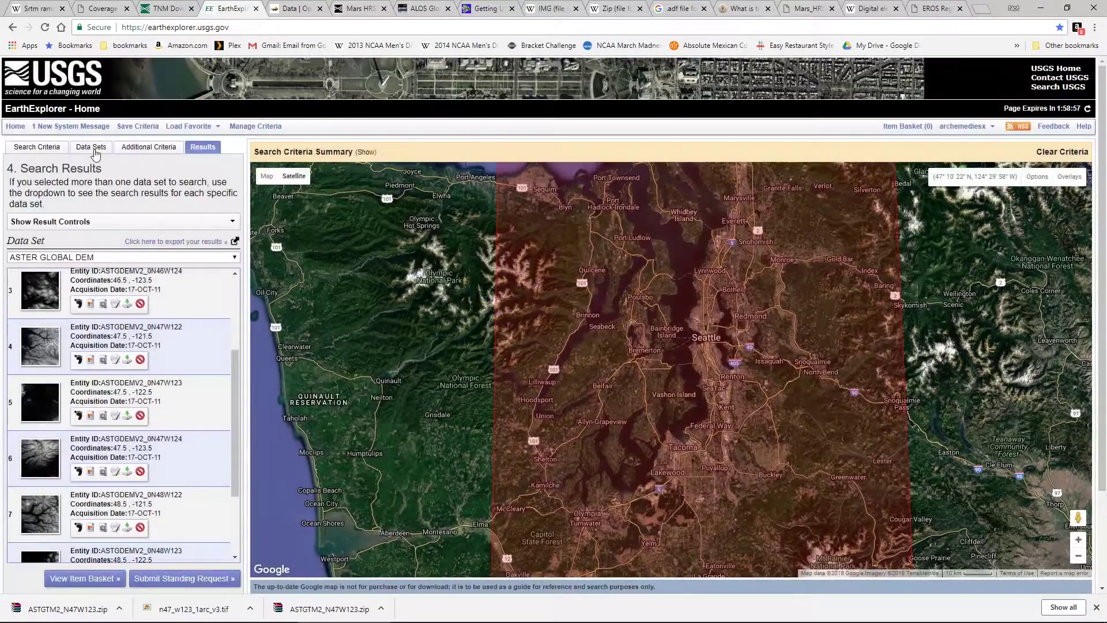
left_click(92, 148)
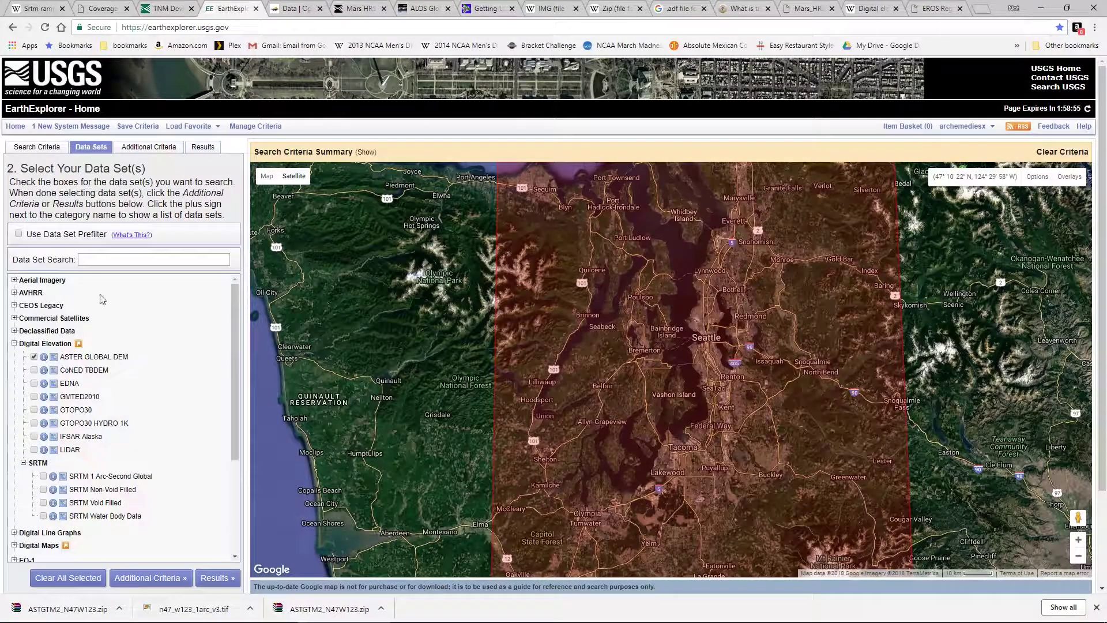
left_click(34, 357)
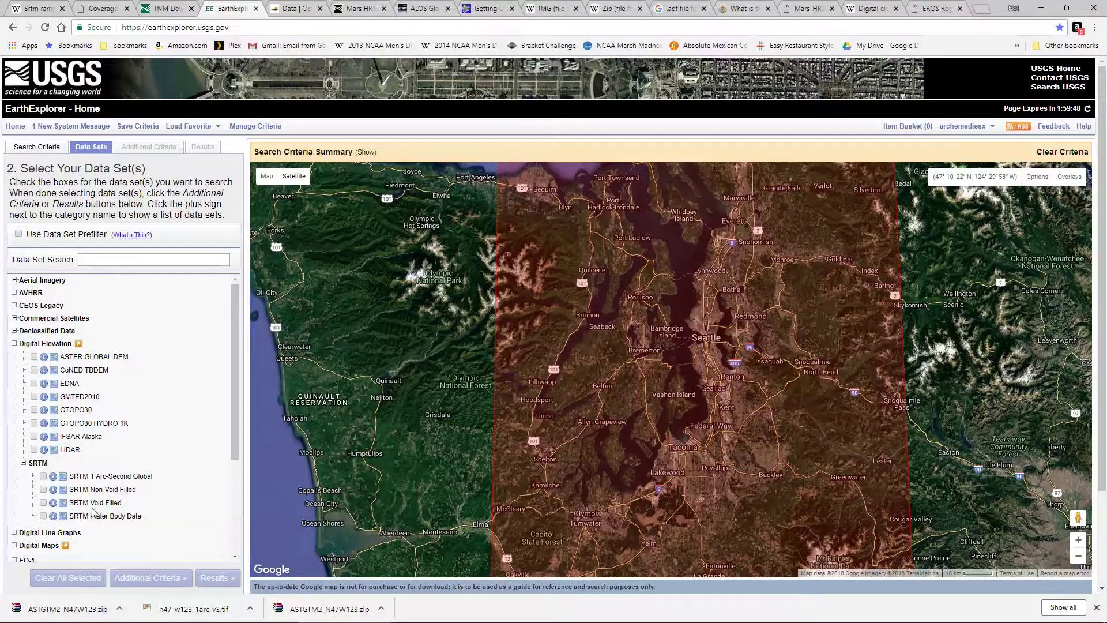
left_click(53, 475)
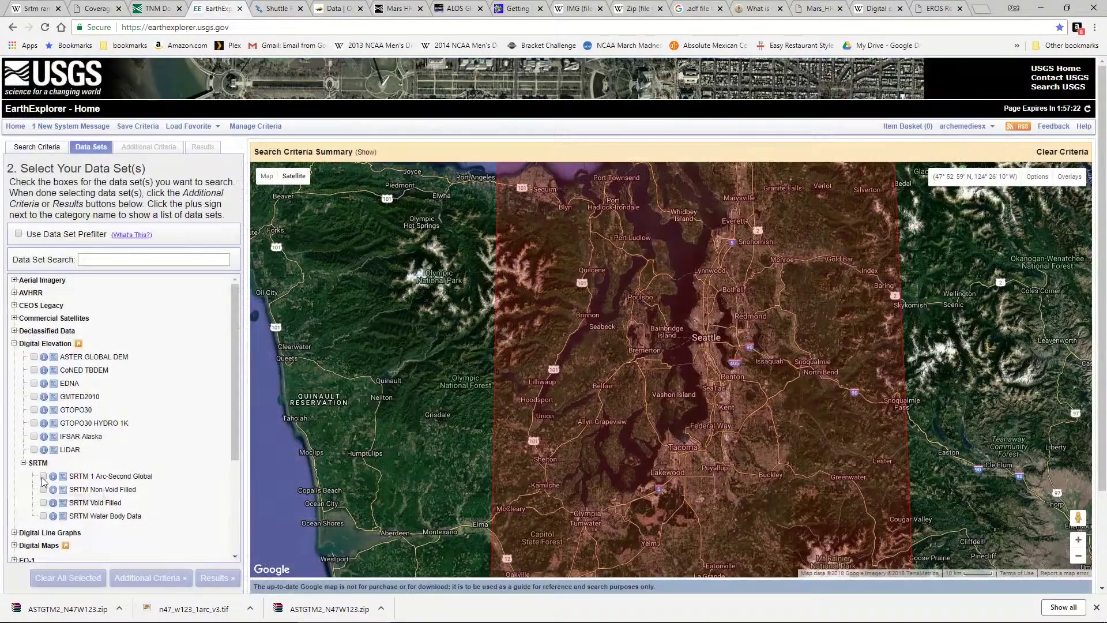
left_click(43, 477)
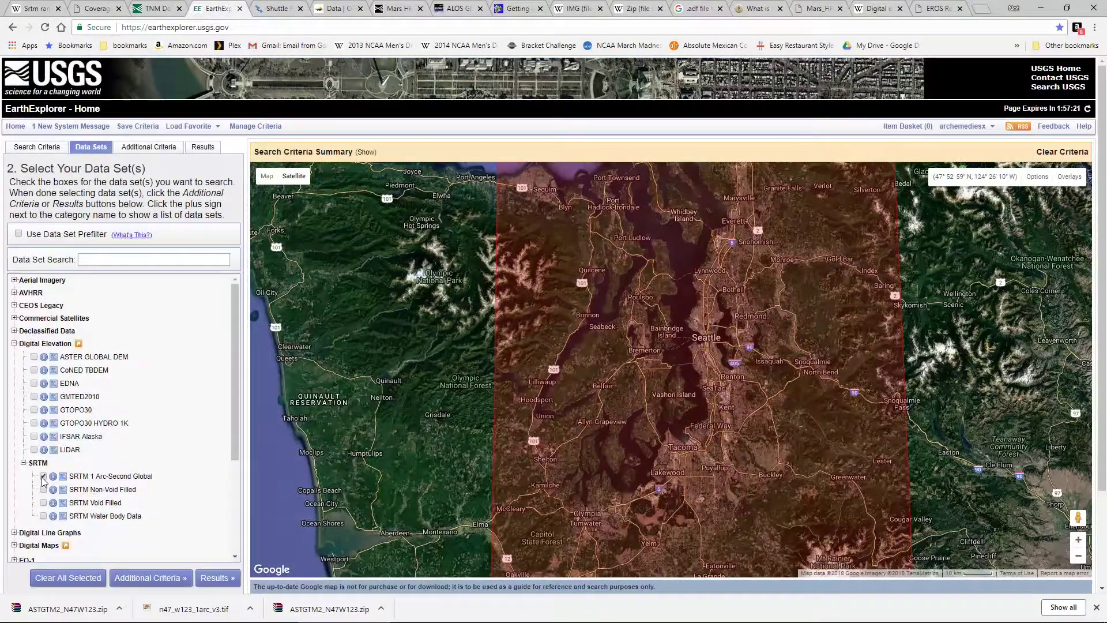
left_click(212, 579)
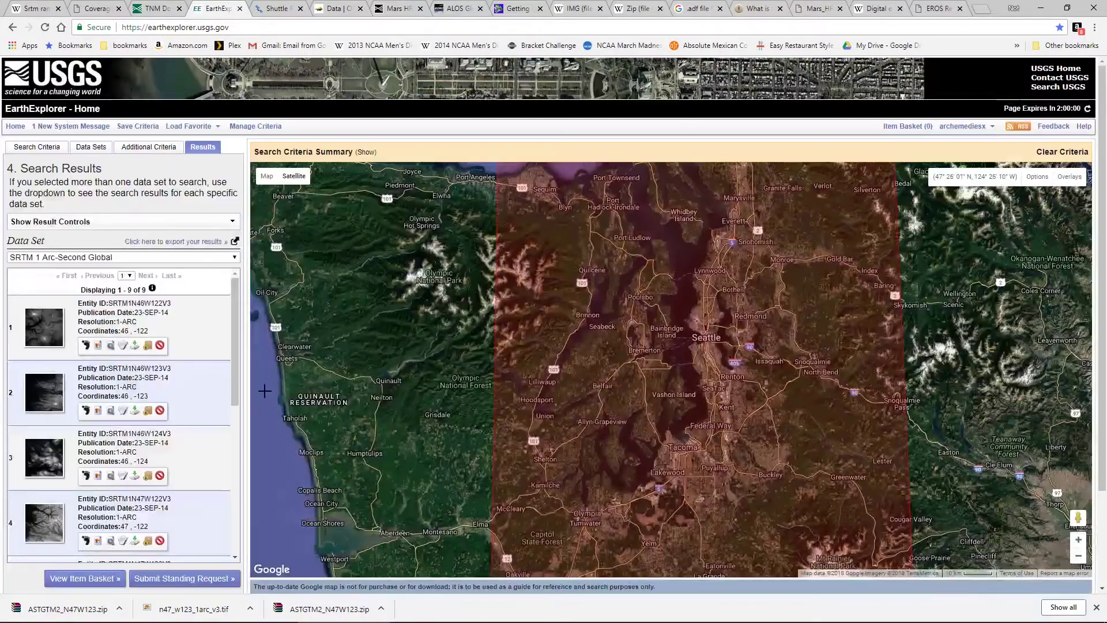
- Show result 5's footprint over Seattle and download SRTM1N47W123V3 as GeoTIFF 1 Arc-second (24.8 MB)
left_click_drag(237, 353, 227, 417)
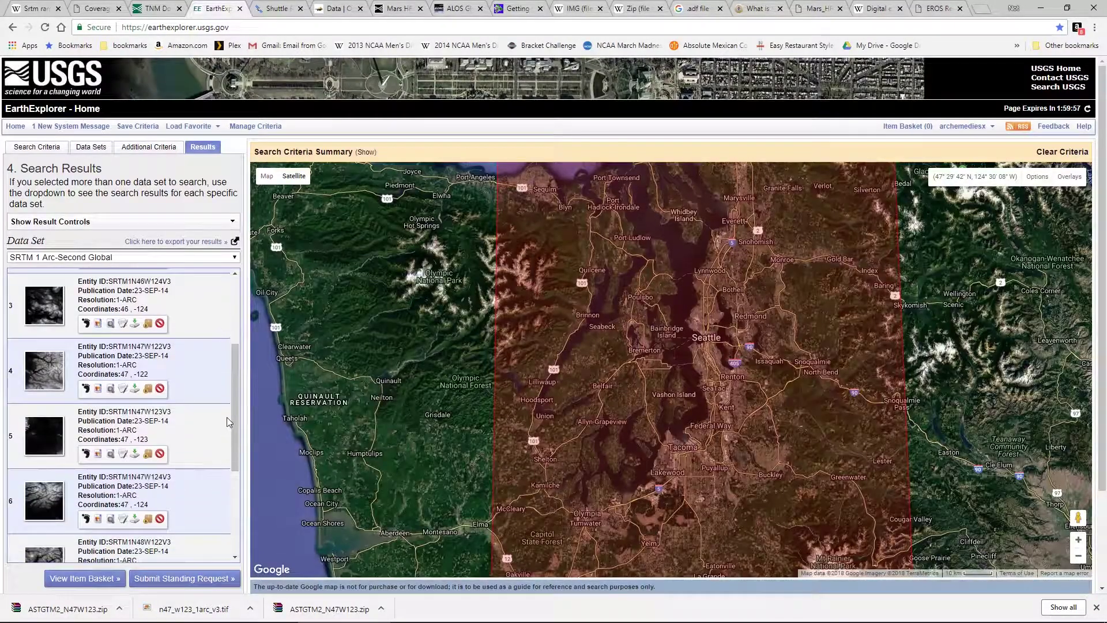
left_click(86, 453)
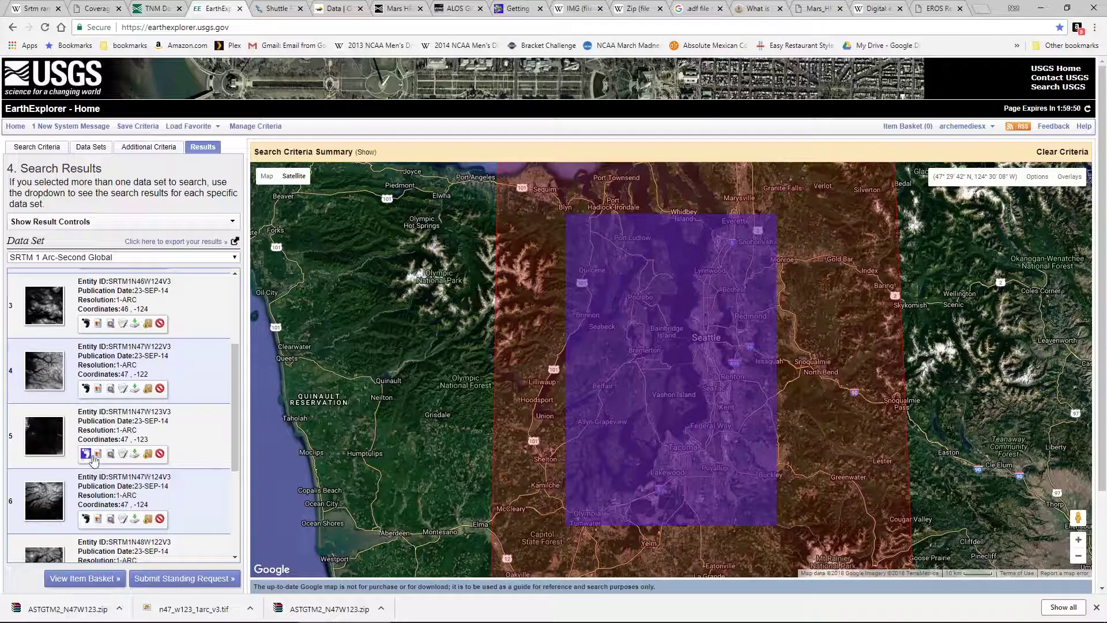
left_click(134, 454)
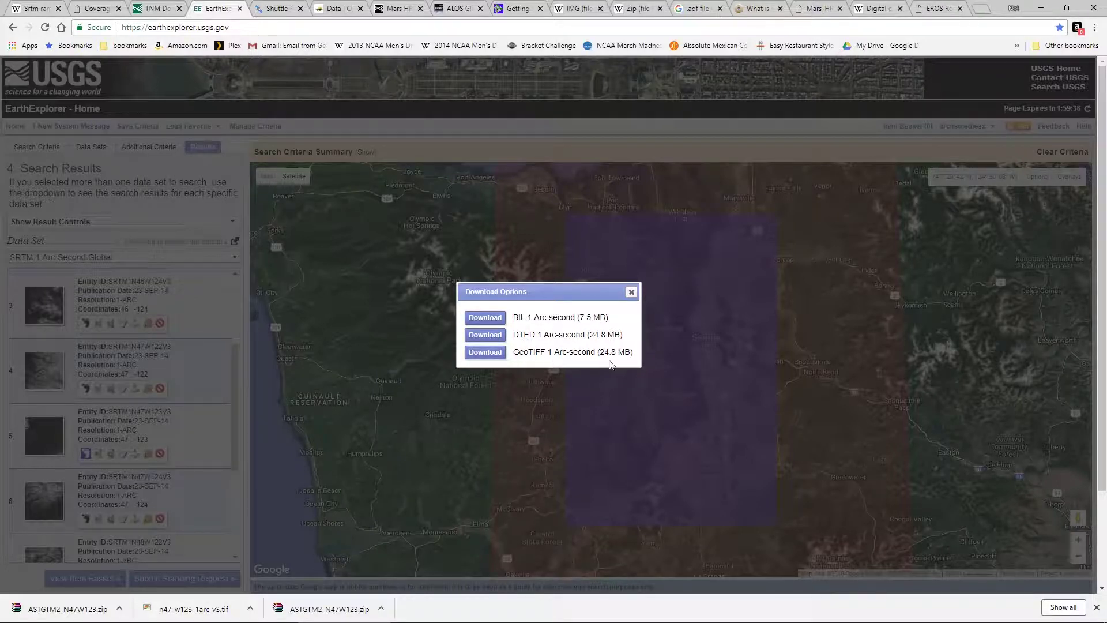
left_click(491, 356)
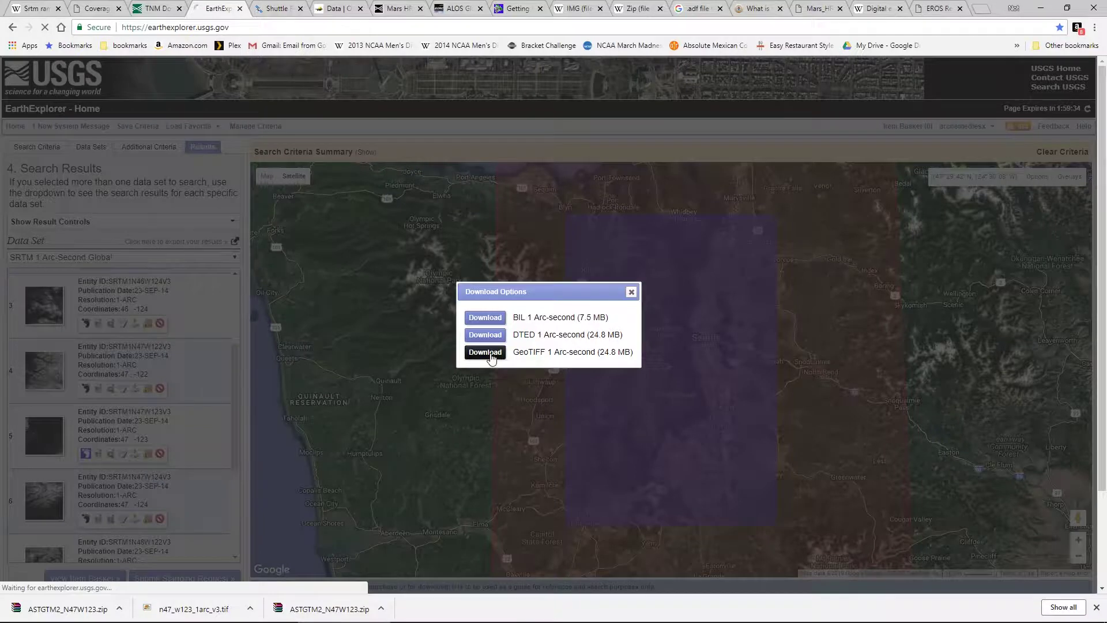